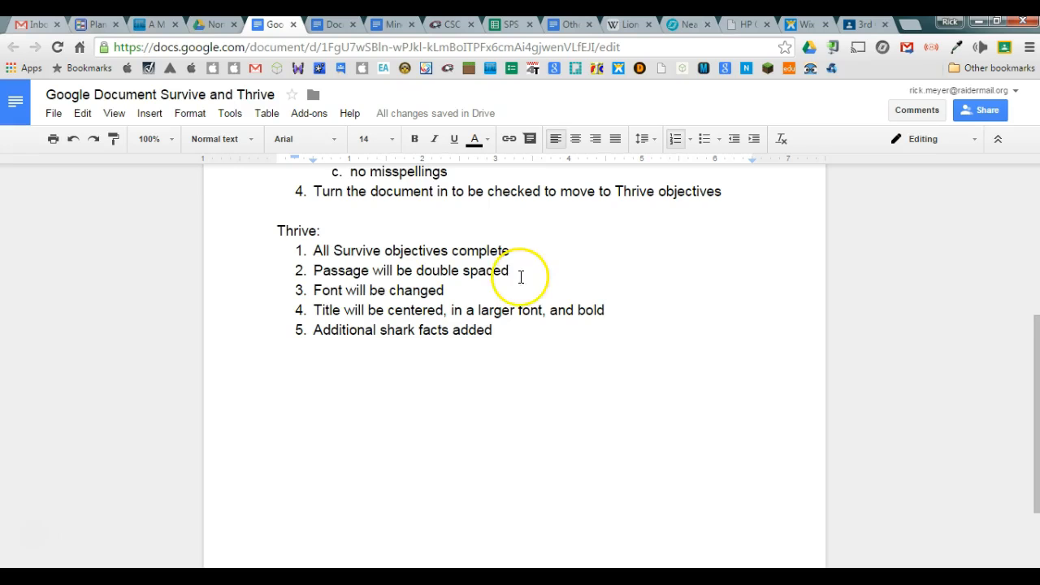
Switch to the Document Formatting document and set the title and entire shark passage to double line spacing
{"action": "left_click", "coordinate": [328, 24]}
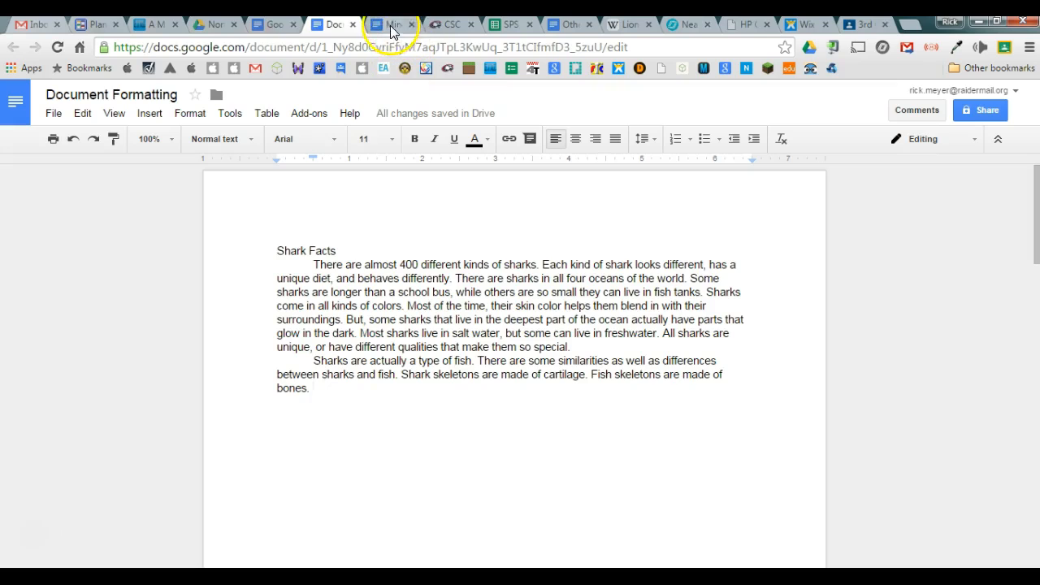
{"action": "left_click", "coordinate": [275, 26]}
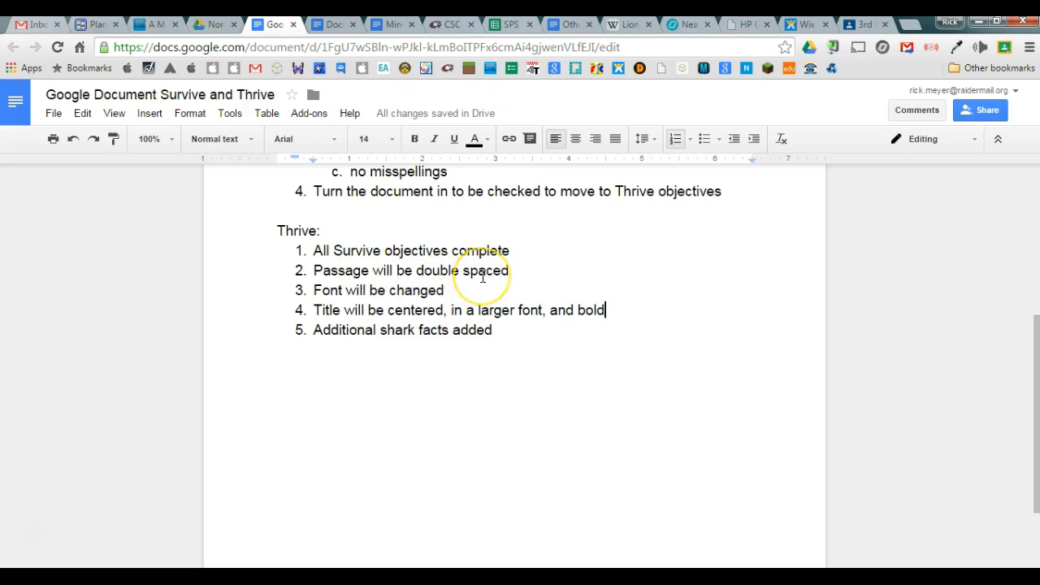
{"action": "left_click", "coordinate": [330, 24]}
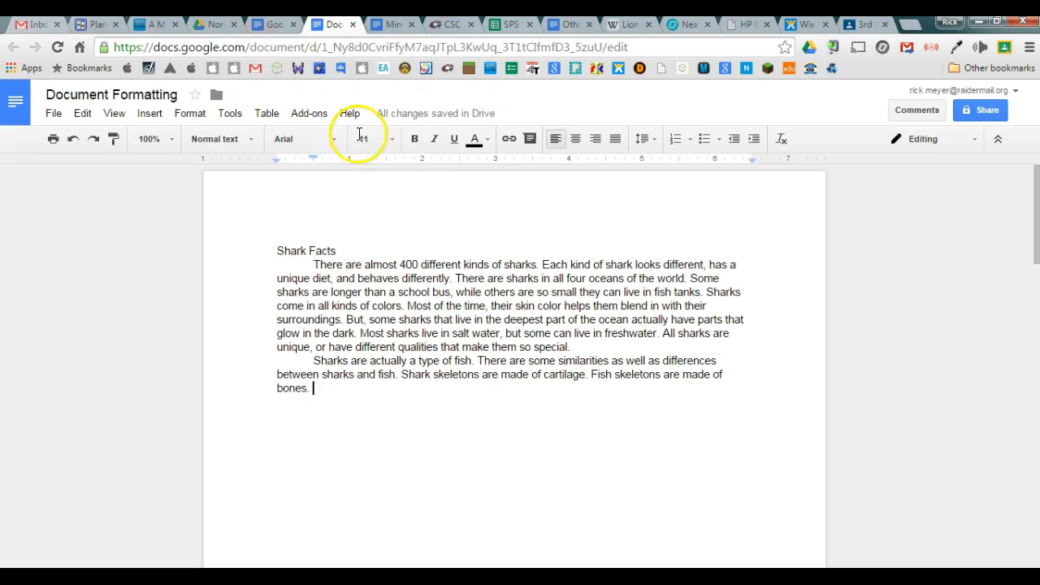
{"action": "left_click_drag", "start_coordinate": [318, 388], "coordinate": [279, 246]}
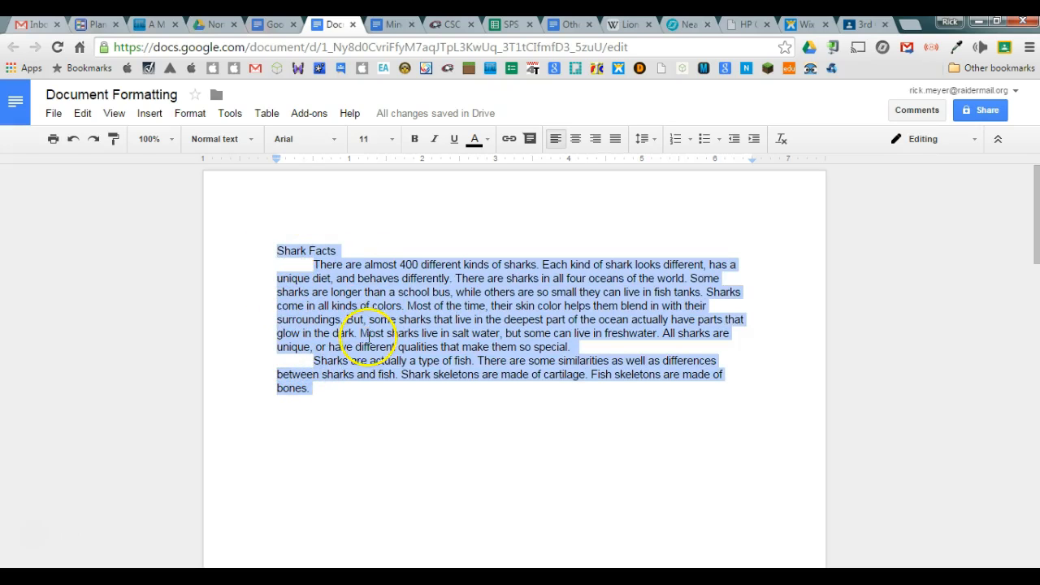
{"action": "left_click", "coordinate": [650, 144]}
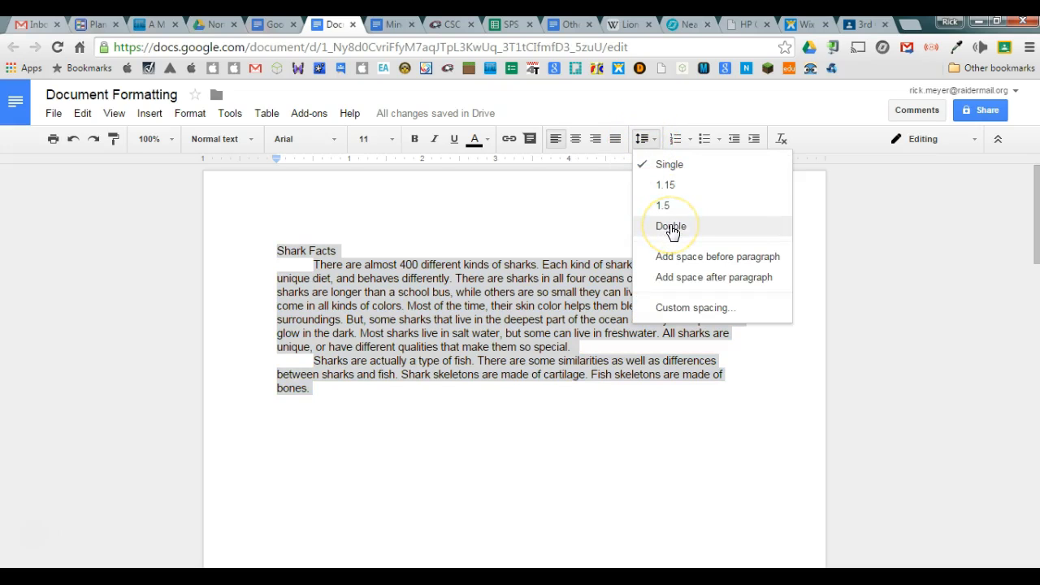
{"action": "left_click", "coordinate": [671, 228]}
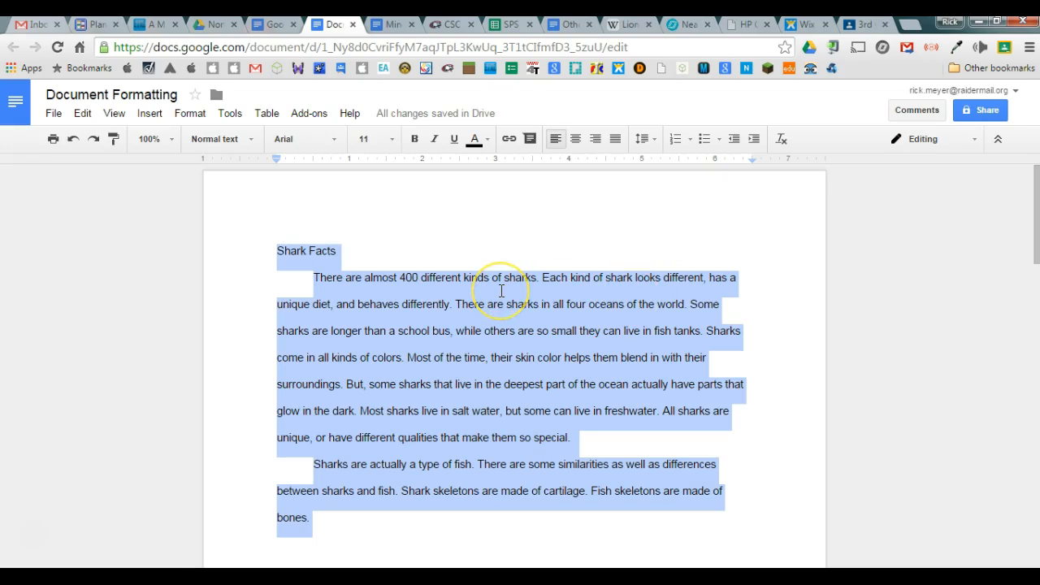
{"action": "left_click", "coordinate": [342, 526]}
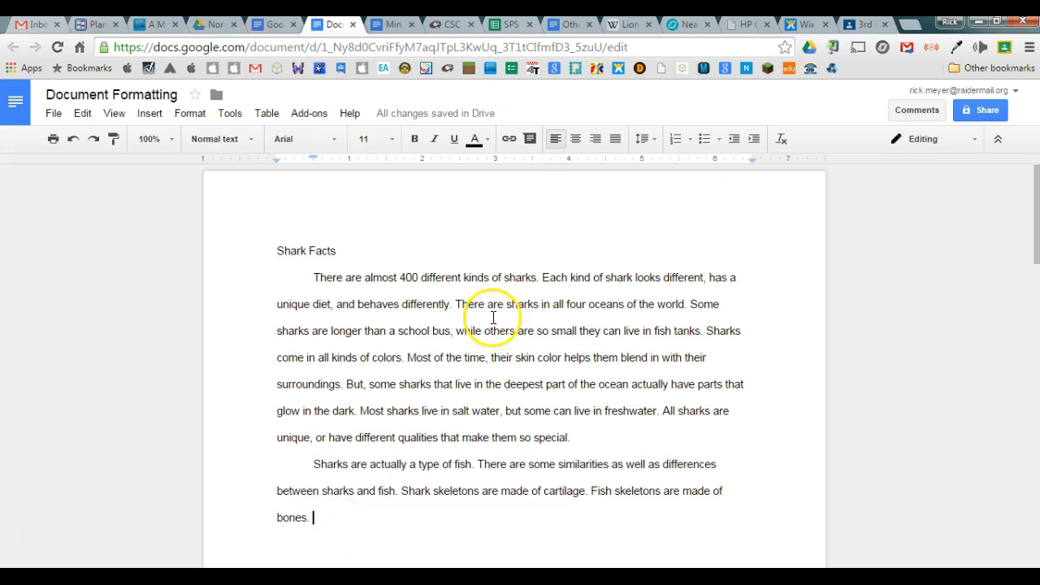
Set the line spacing of the title and passage to single and back to double
{"action": "left_click_drag", "start_coordinate": [320, 524], "coordinate": [256, 242]}
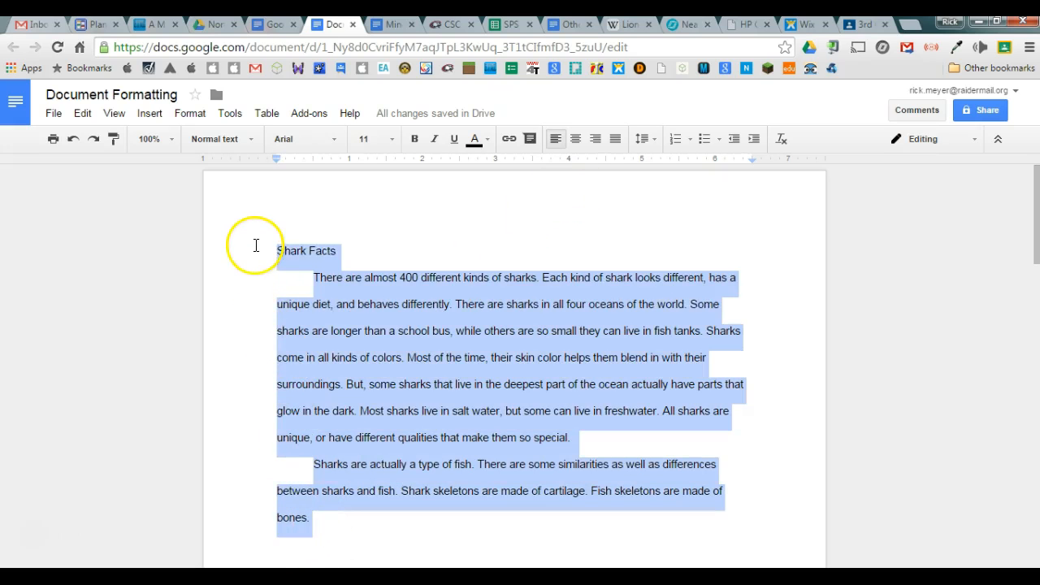
{"action": "left_click", "coordinate": [643, 139]}
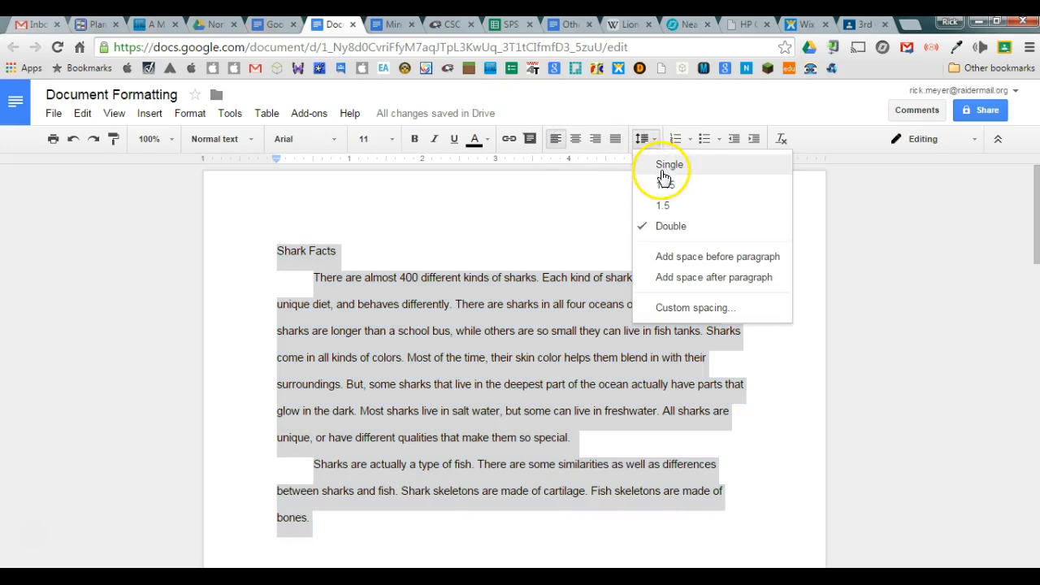
{"action": "left_click", "coordinate": [665, 172]}
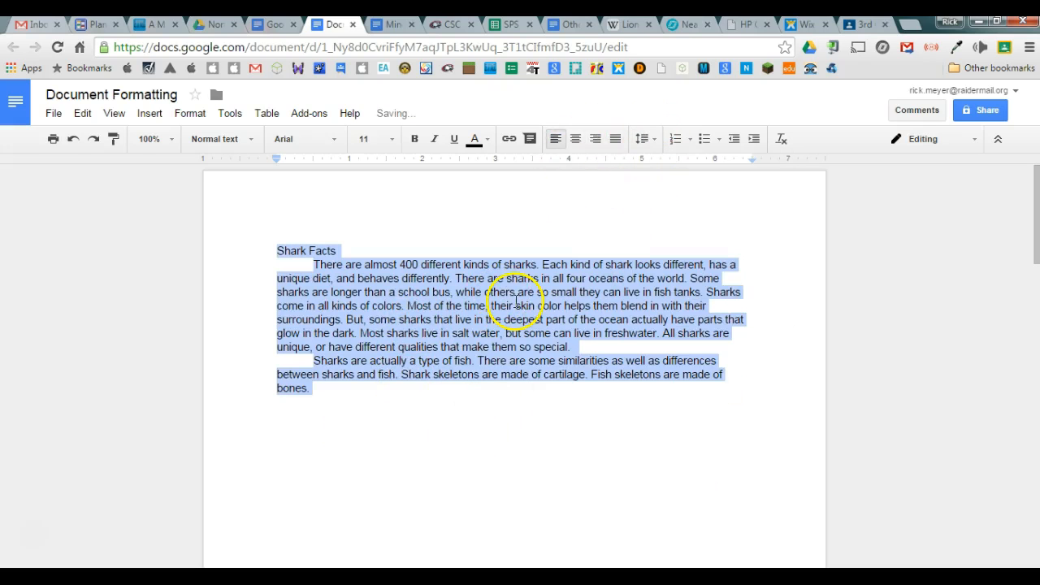
{"action": "left_click", "coordinate": [650, 139]}
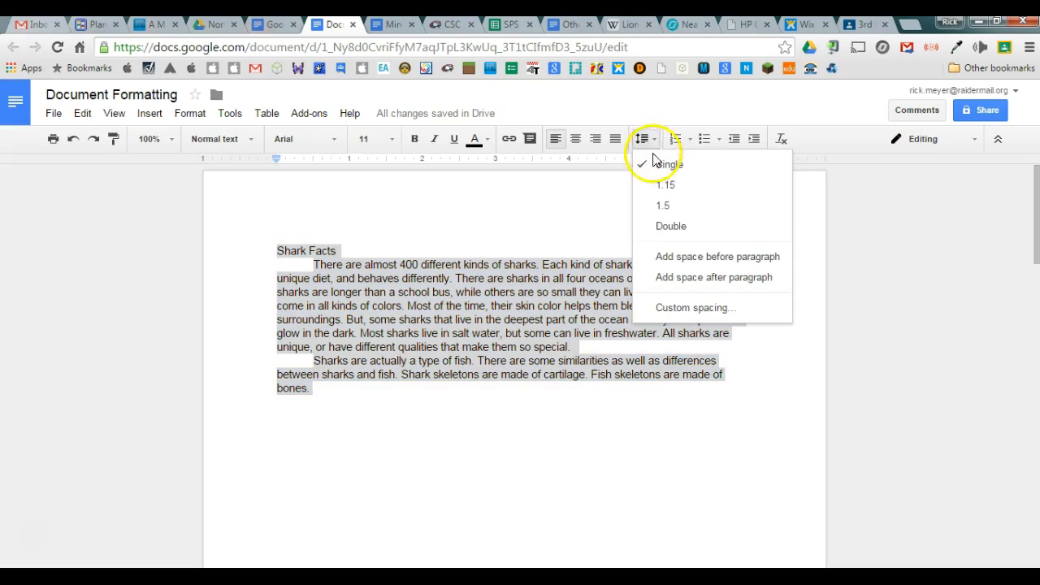
{"action": "left_click", "coordinate": [663, 227]}
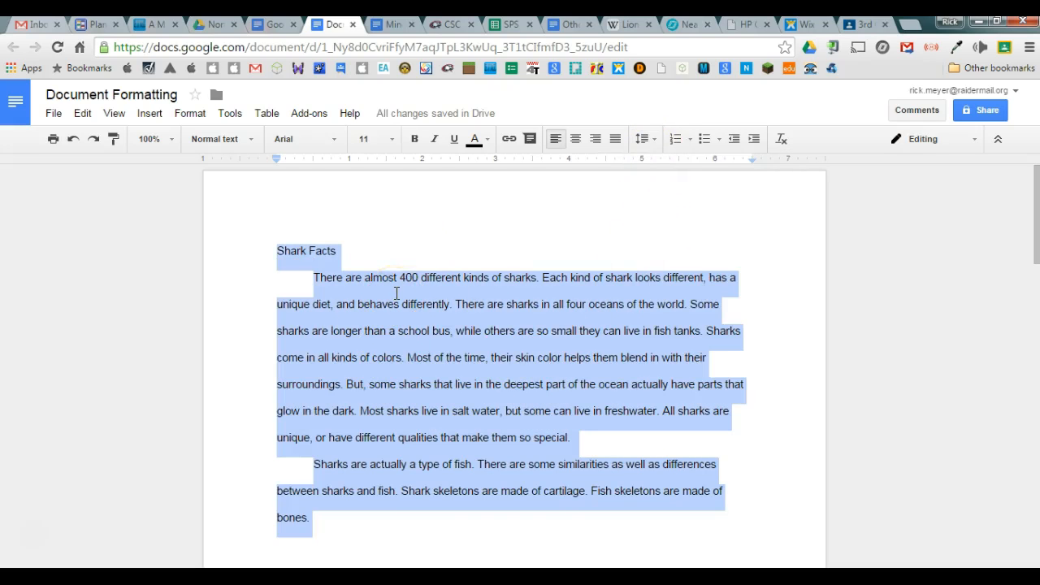
{"action": "left_click", "coordinate": [326, 518]}
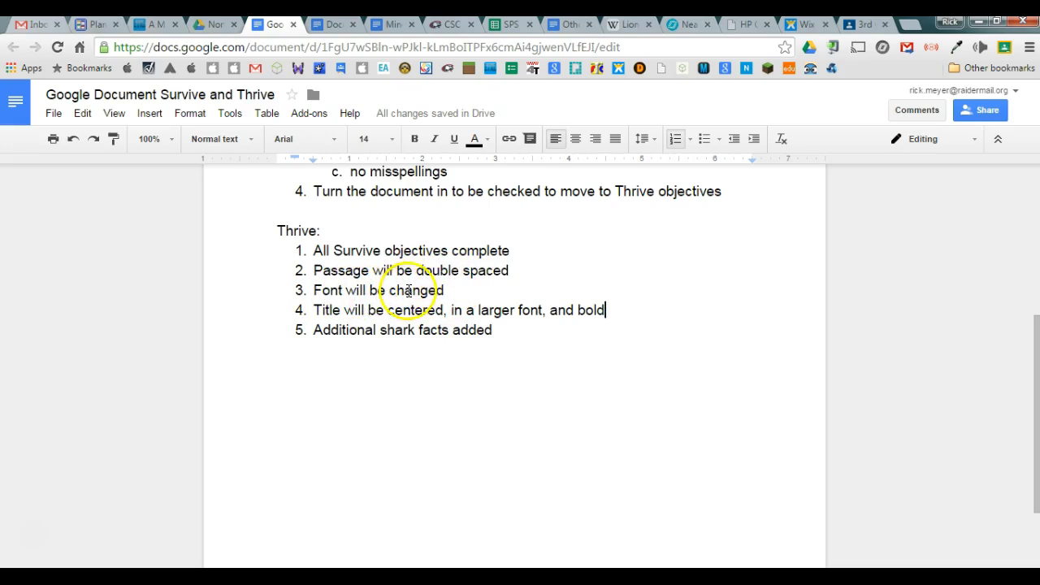
Look through the fonts available for the Document Formatting document without choosing one
{"action": "left_click", "coordinate": [339, 28]}
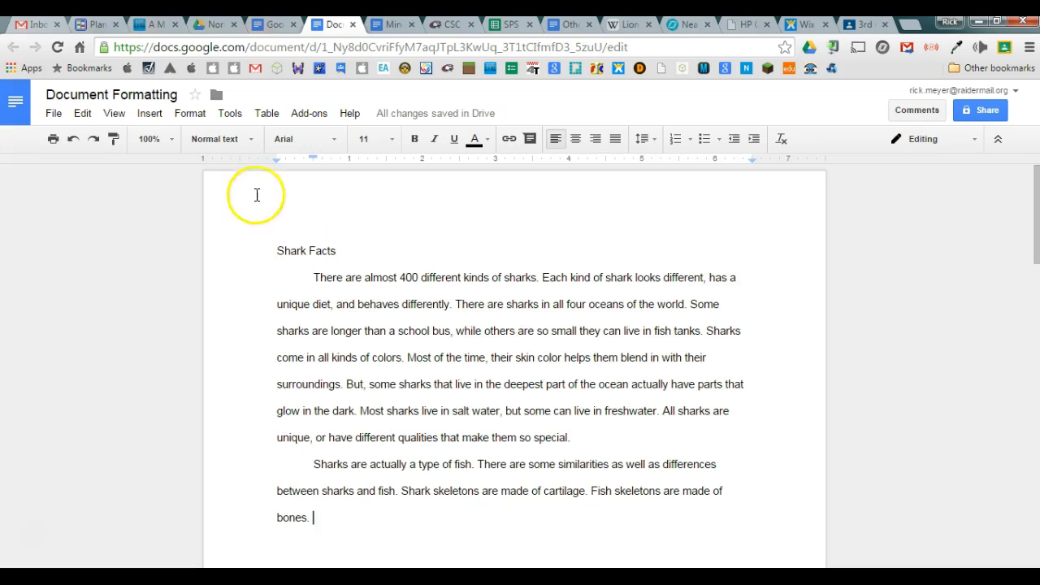
{"action": "left_click", "coordinate": [307, 139]}
{"action": "scroll", "coordinate": [316, 354], "scroll_direction": "down", "scroll_amount": 3}
{"action": "scroll", "coordinate": [315, 356], "scroll_direction": "up", "scroll_amount": 3}
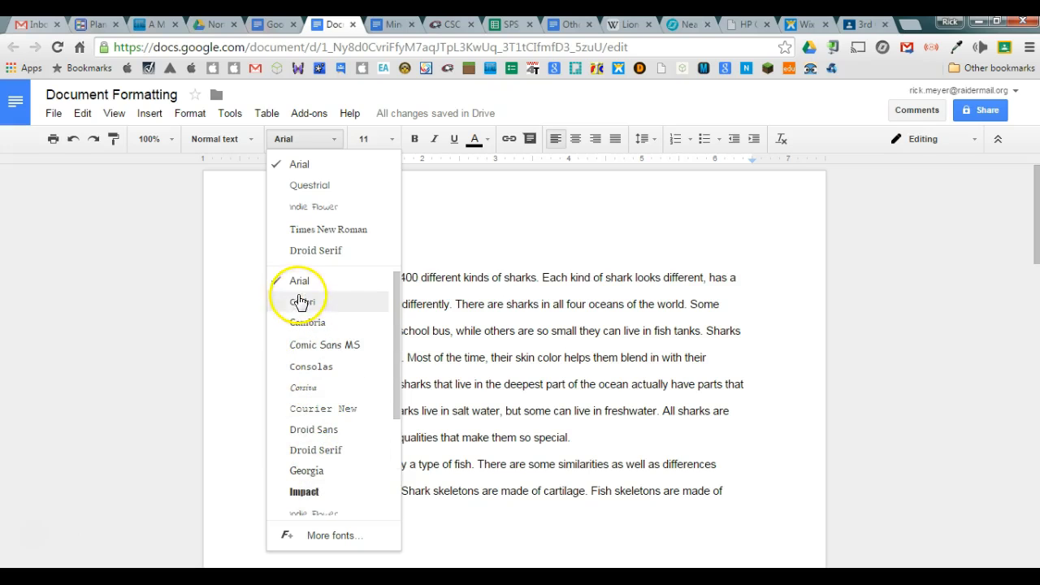
{"action": "left_click", "coordinate": [425, 241]}
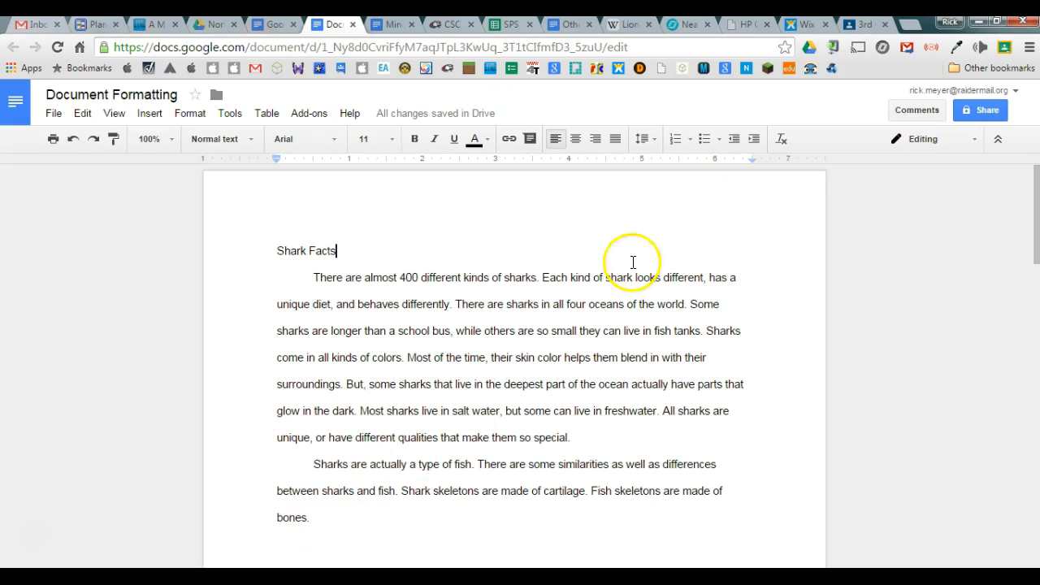
Change the font of the Shark Facts title and whole passage to Corsiva
{"action": "left_click_drag", "start_coordinate": [315, 517], "coordinate": [271, 251]}
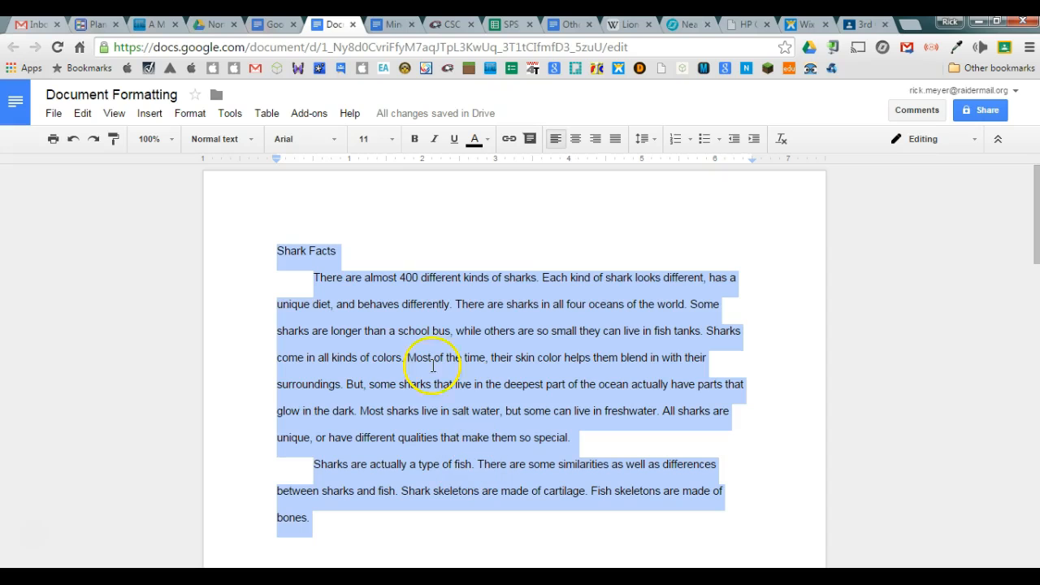
{"action": "left_click", "coordinate": [305, 143]}
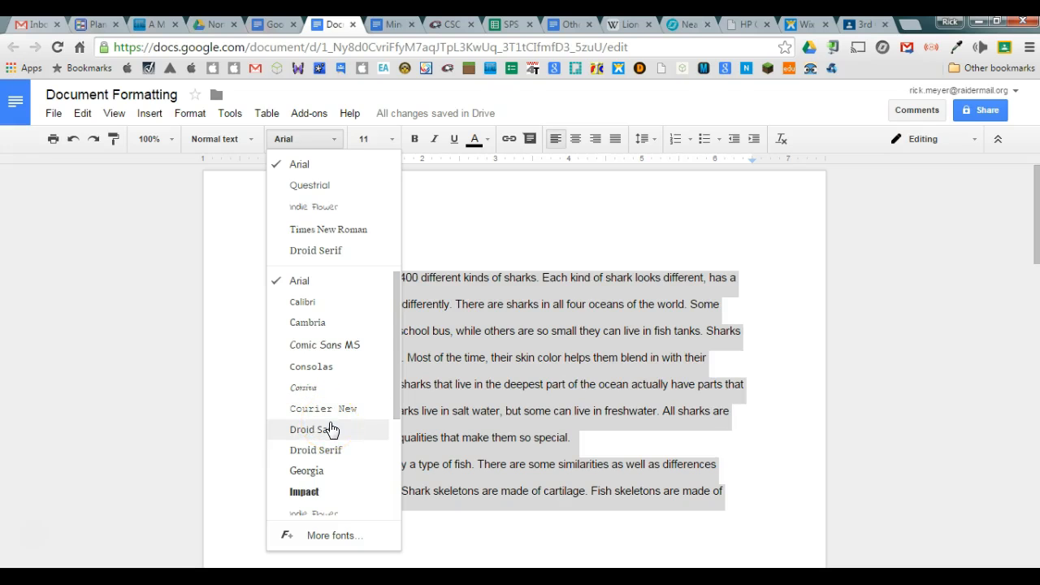
{"action": "scroll", "coordinate": [331, 429], "scroll_direction": "down", "scroll_amount": 2}
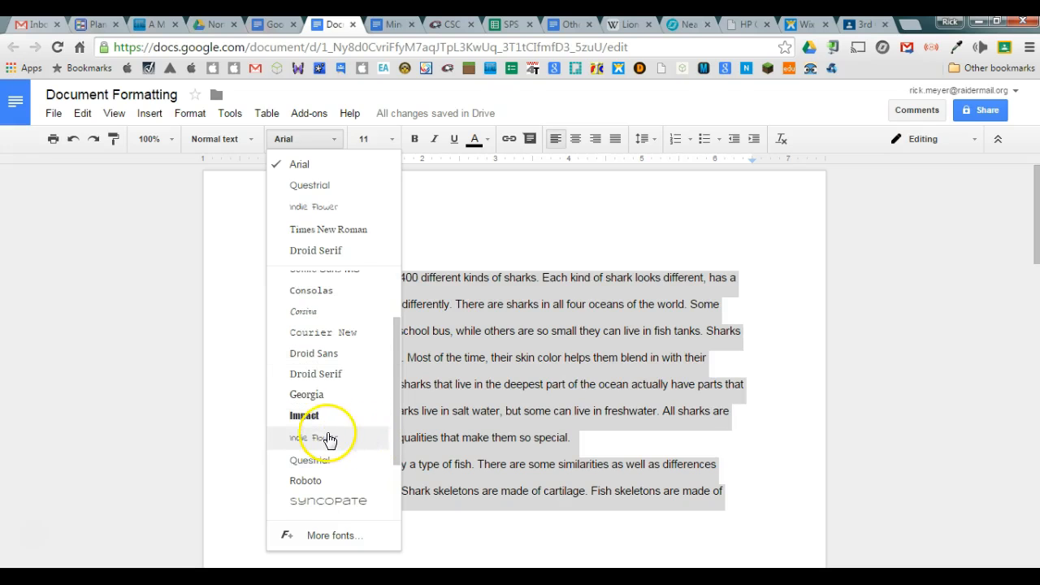
{"action": "scroll", "coordinate": [329, 441], "scroll_direction": "down", "scroll_amount": 2}
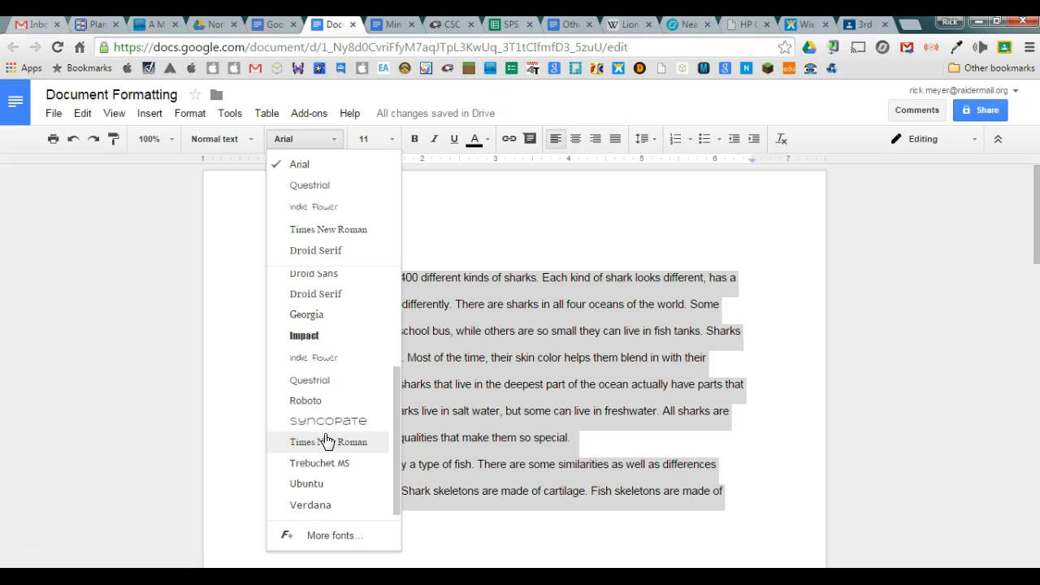
{"action": "scroll", "coordinate": [328, 440], "scroll_direction": "up", "scroll_amount": 4}
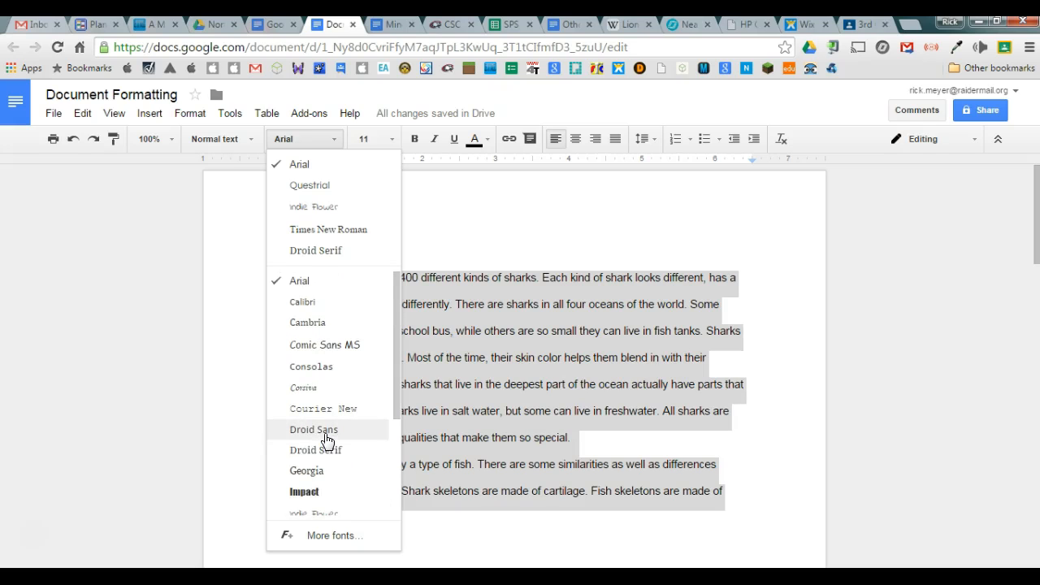
{"action": "left_click", "coordinate": [310, 390]}
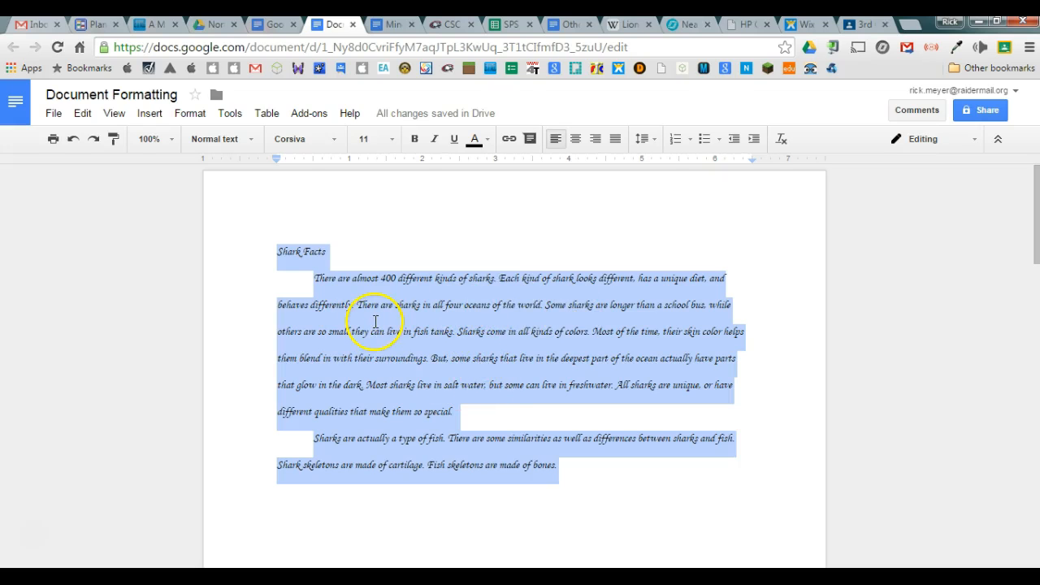
Try the Cambria and Consolas fonts on the title and whole passage
{"action": "left_click", "coordinate": [313, 142]}
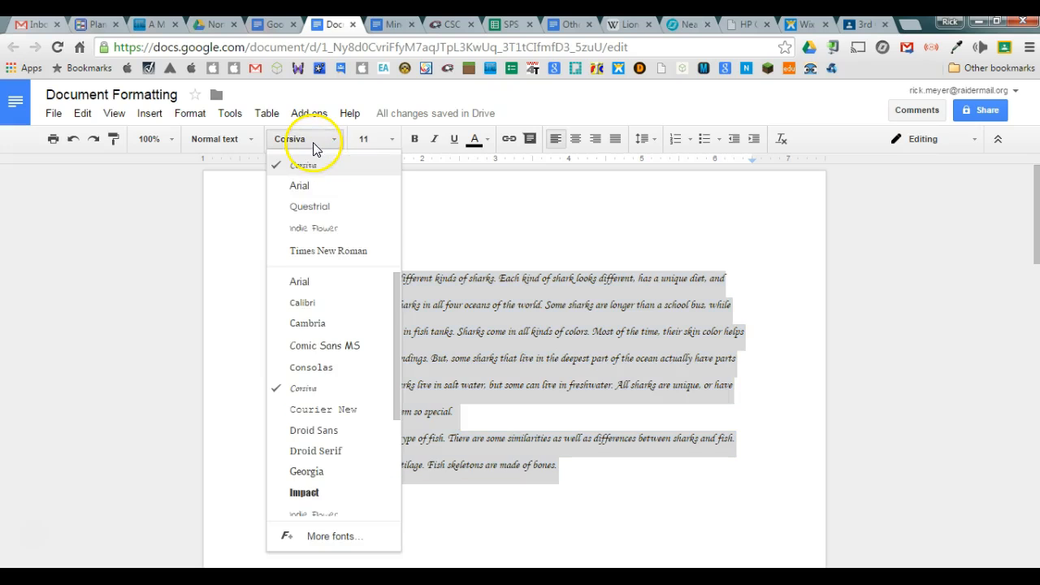
{"action": "left_click", "coordinate": [308, 323]}
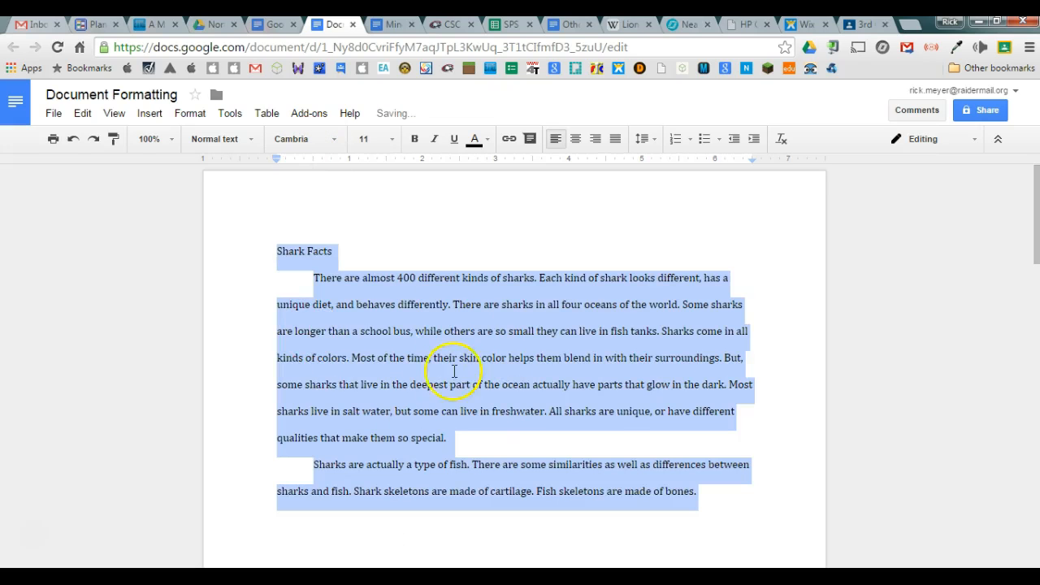
{"action": "left_click", "coordinate": [313, 140]}
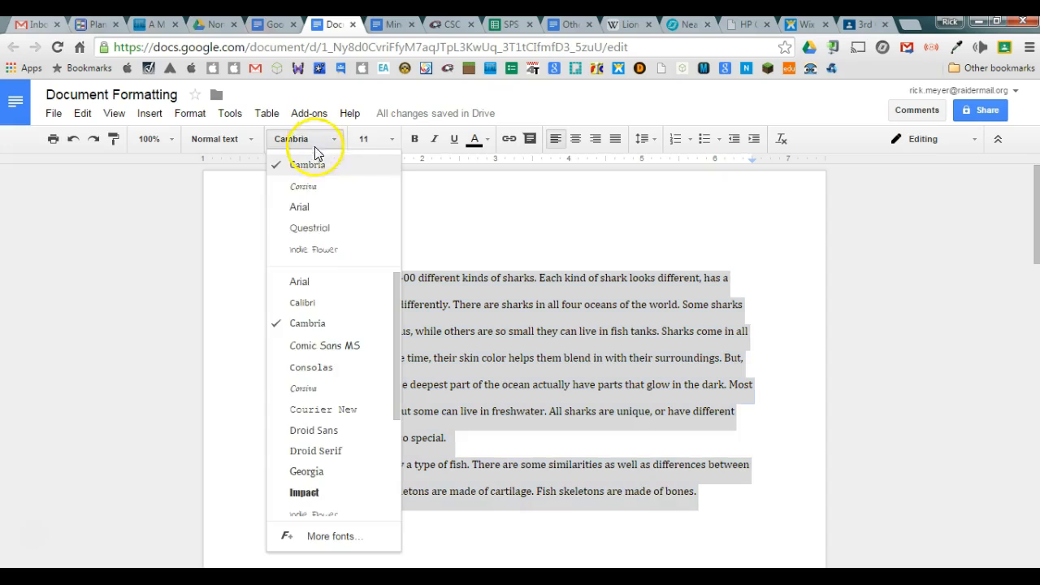
{"action": "left_click", "coordinate": [323, 368]}
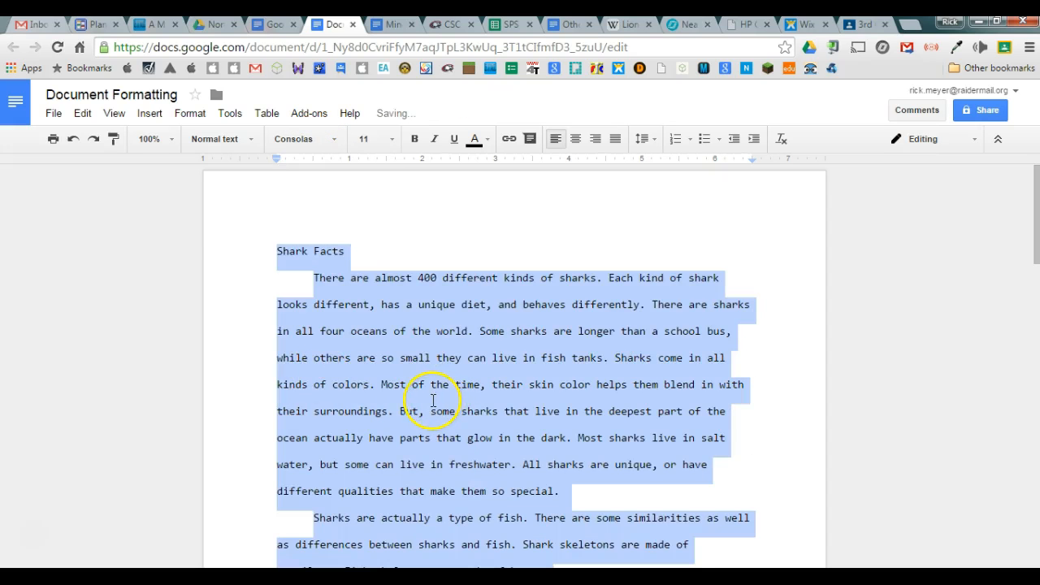
{"action": "scroll", "coordinate": [430, 397], "scroll_direction": "down", "scroll_amount": 2}
{"action": "scroll", "coordinate": [321, 232], "scroll_direction": "up", "scroll_amount": 2}
Set the font of the Shark Facts title and whole passage to Roboto
{"action": "left_click", "coordinate": [293, 140]}
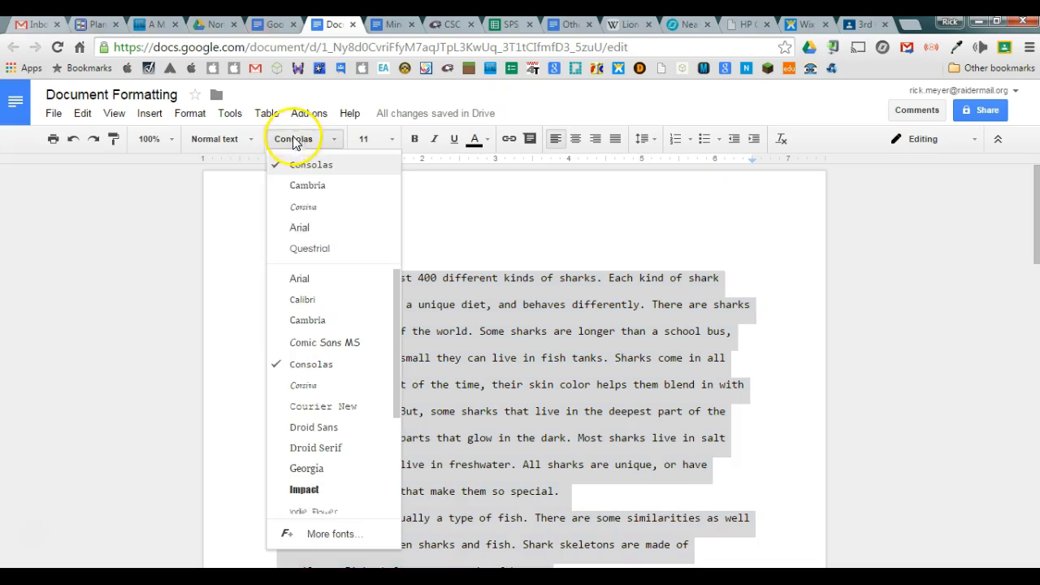
{"action": "scroll", "coordinate": [317, 416], "scroll_direction": "down", "scroll_amount": 1}
{"action": "scroll", "coordinate": [319, 421], "scroll_direction": "down", "scroll_amount": 1}
{"action": "left_click", "coordinate": [313, 397]}
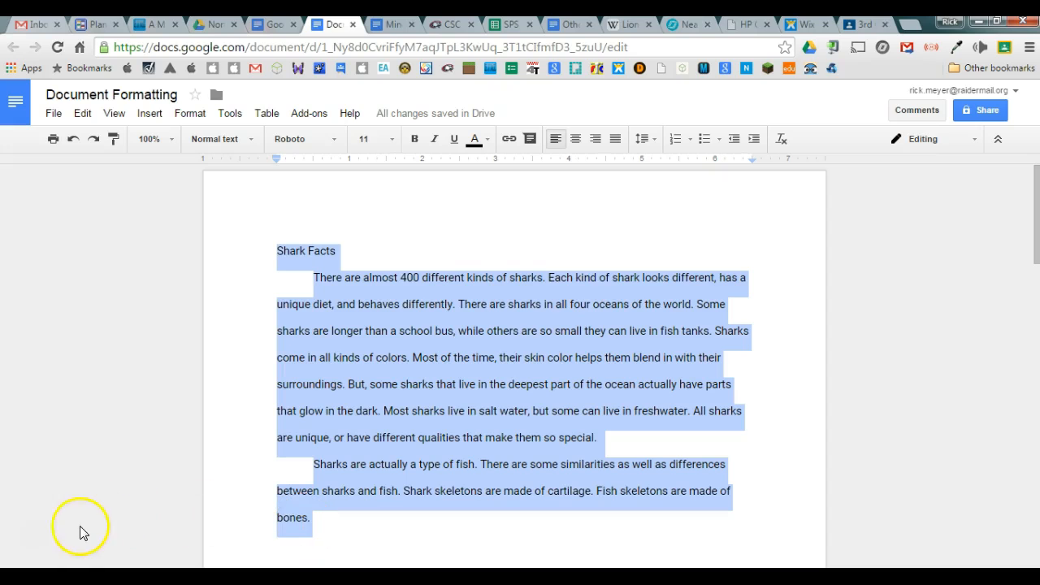
{"action": "left_click", "coordinate": [342, 525]}
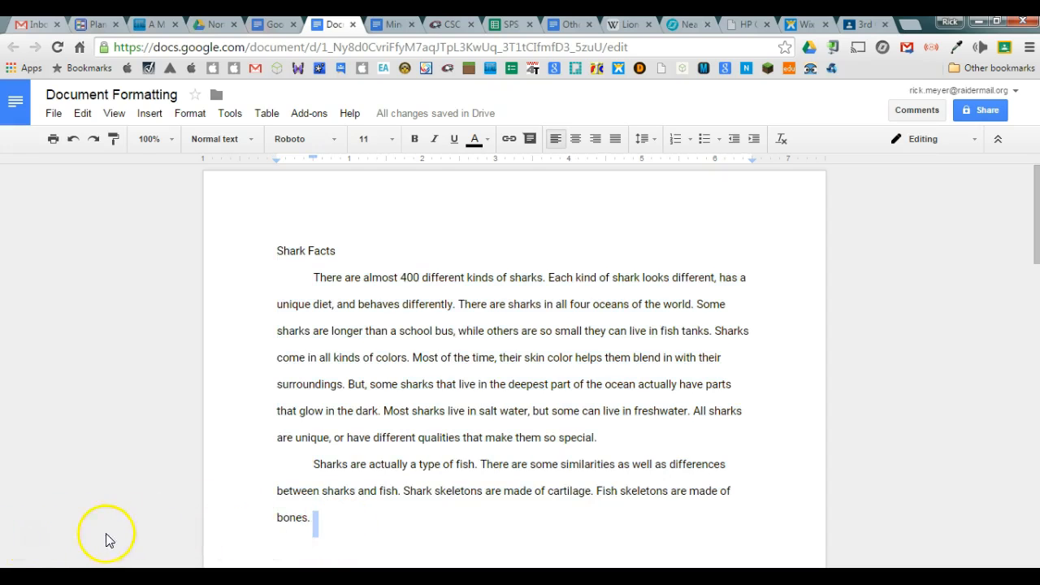
Check the Thrive objectives in the Google Document Survive and Thrive document and center the Shark Facts title in Document Formatting
{"action": "key", "text": "ctrl+shift+Tab"}
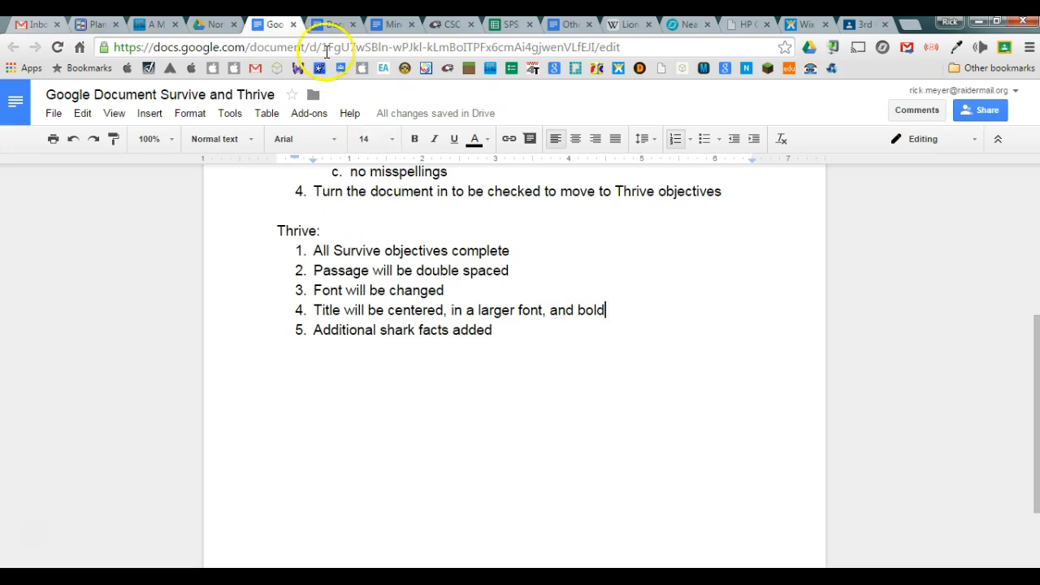
{"action": "left_click", "coordinate": [331, 24]}
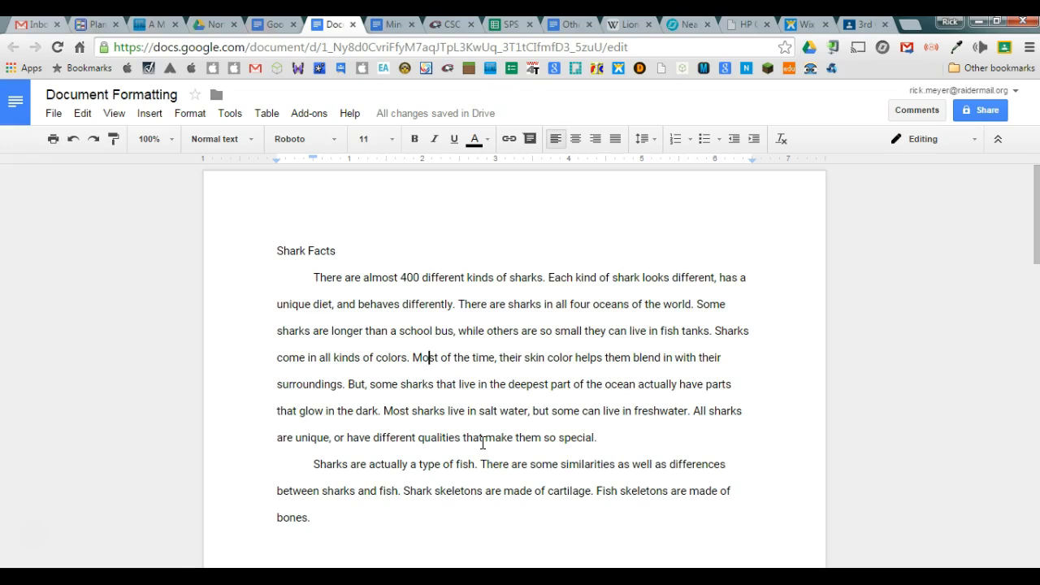
{"action": "left_click", "coordinate": [309, 252]}
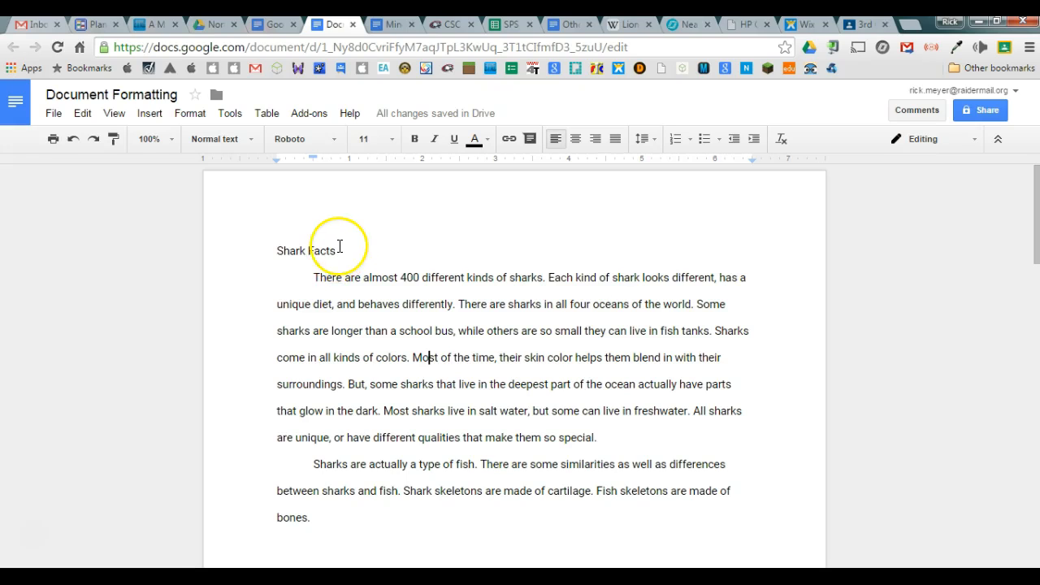
{"action": "left_click_drag", "start_coordinate": [338, 250], "coordinate": [275, 251]}
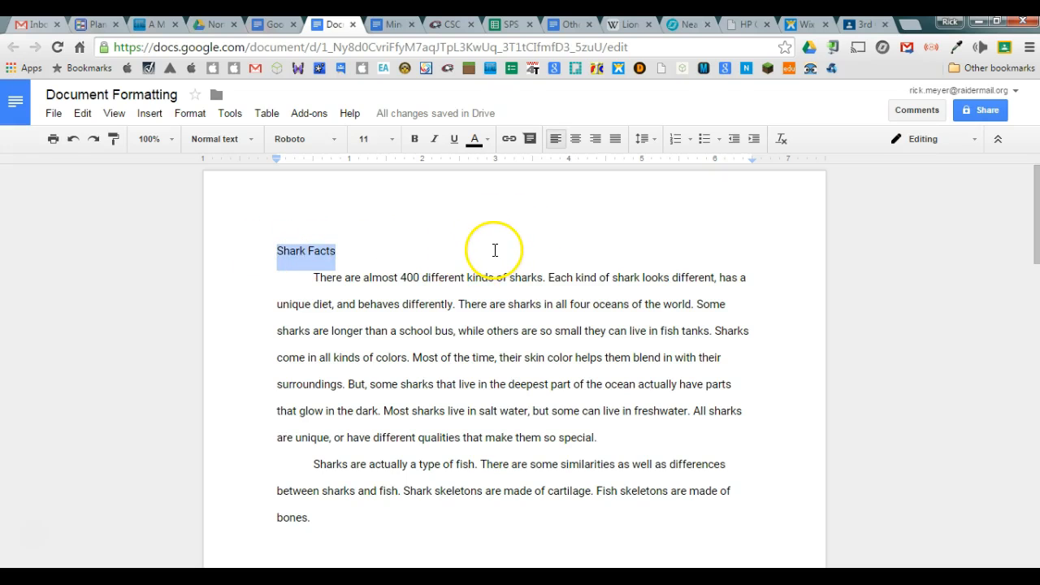
{"action": "left_click", "coordinate": [277, 253]}
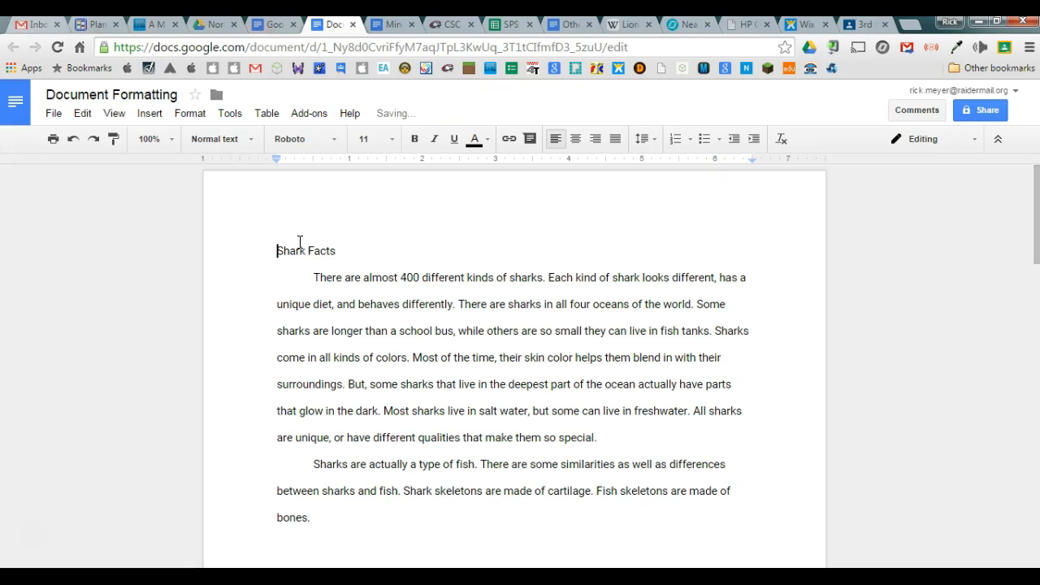
{"action": "left_click_drag", "start_coordinate": [336, 251], "coordinate": [276, 252]}
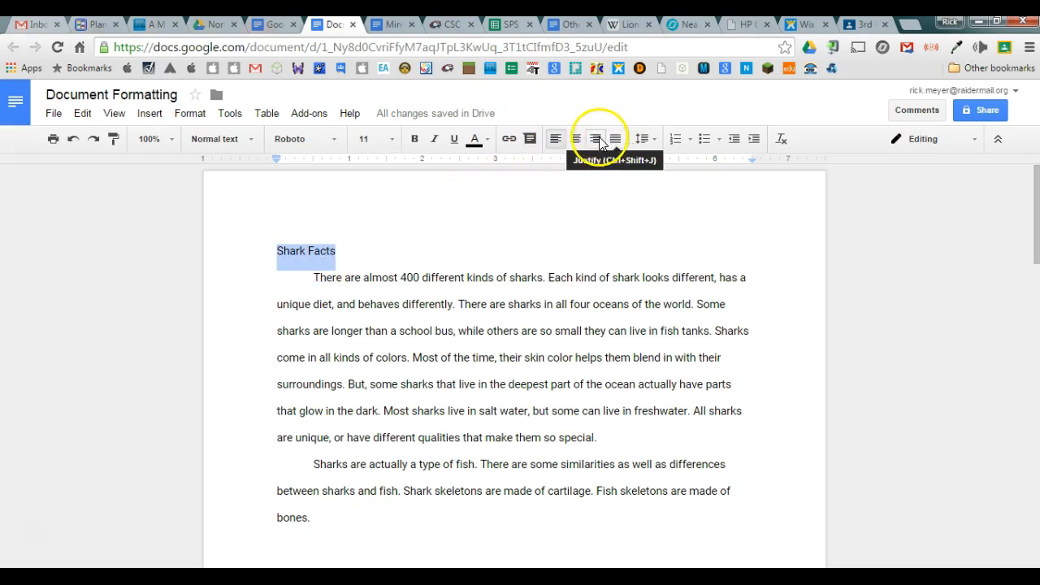
{"action": "left_click", "coordinate": [576, 142]}
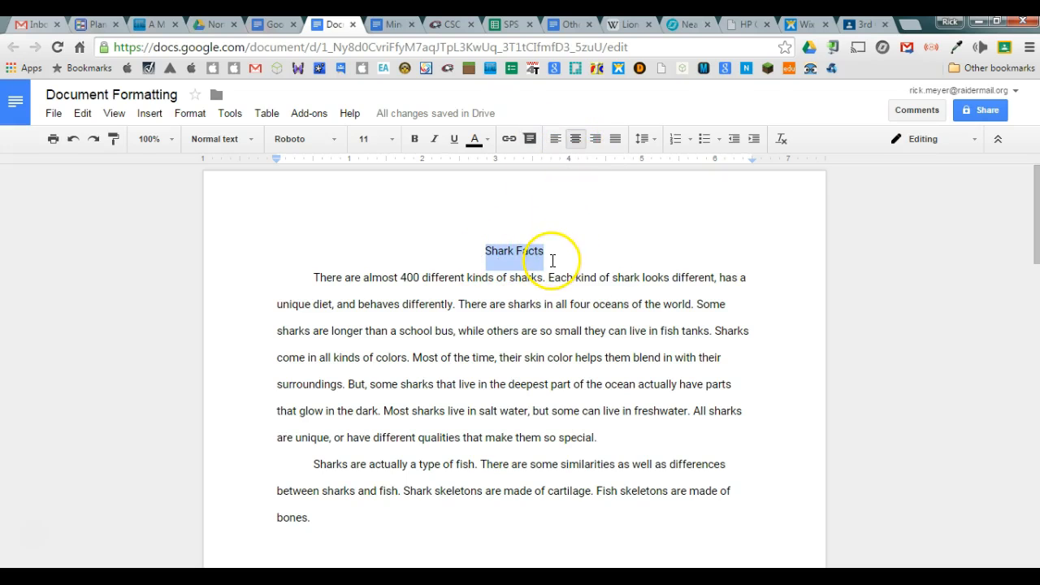
Try font sizes 18 and 60 on the Shark Facts title
{"action": "left_click", "coordinate": [392, 141]}
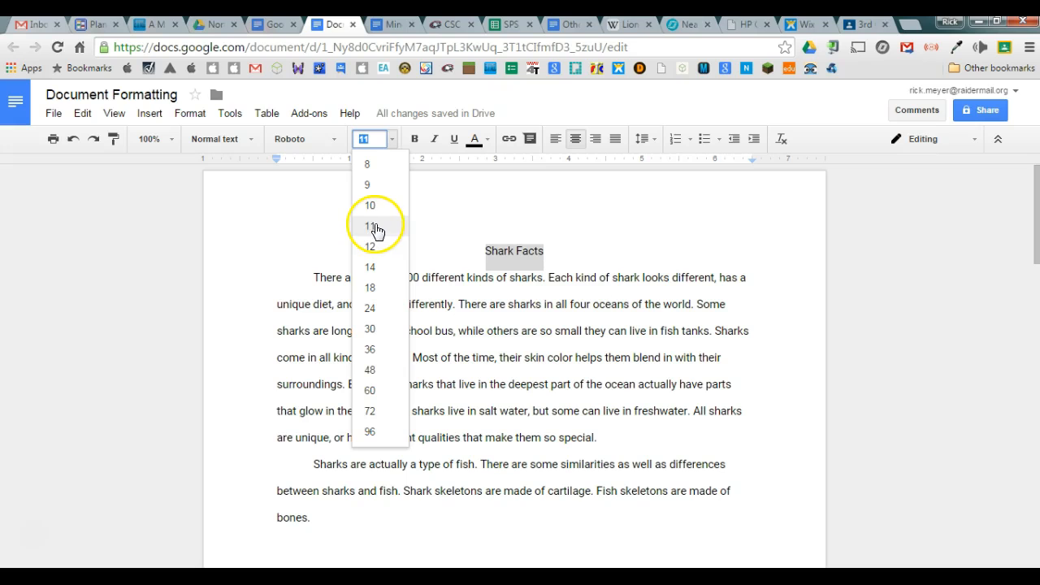
{"action": "left_click", "coordinate": [371, 287]}
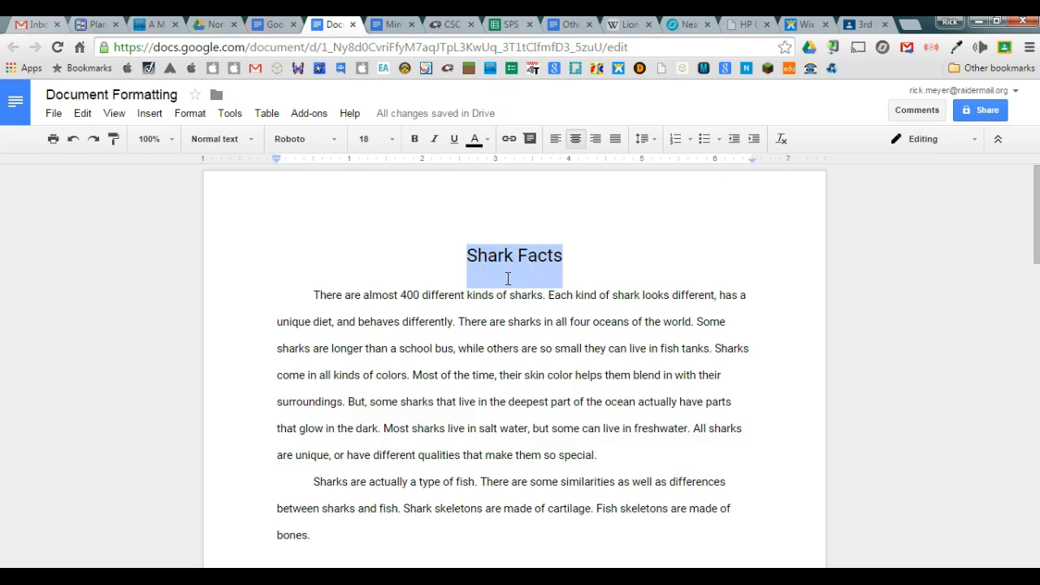
{"action": "left_click", "coordinate": [393, 140]}
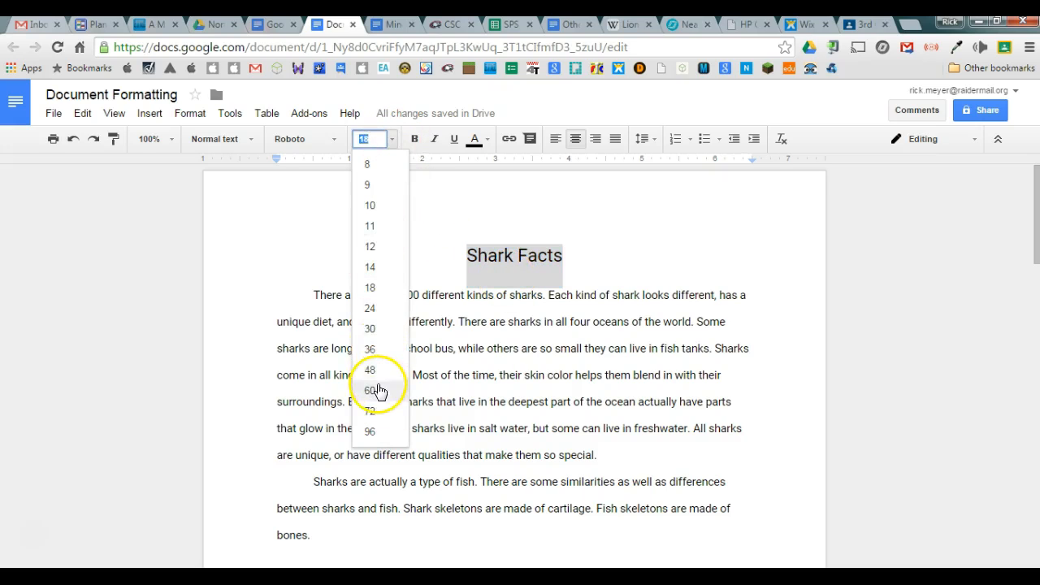
{"action": "left_click", "coordinate": [376, 391]}
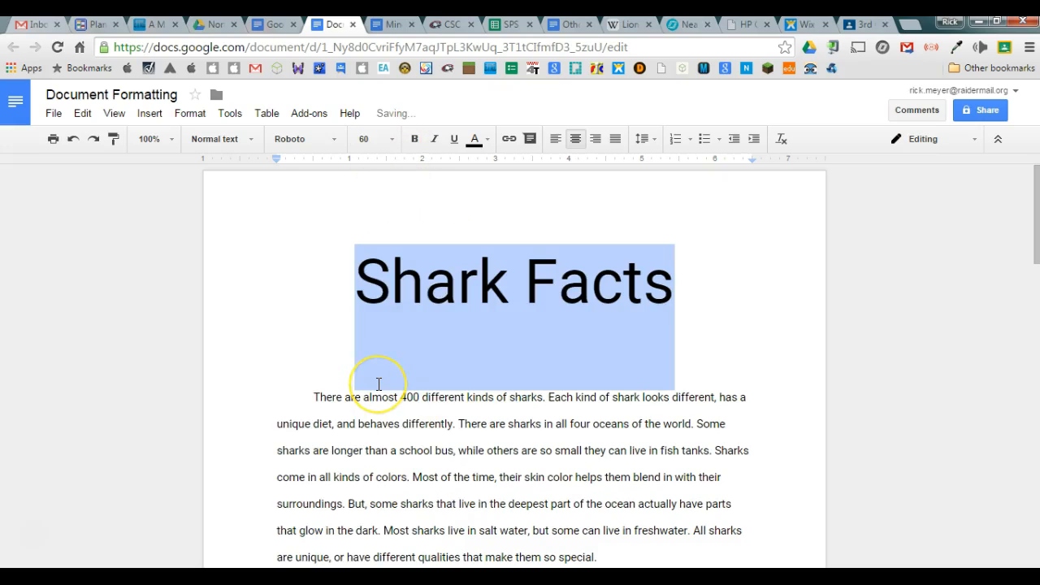
{"action": "left_click", "coordinate": [376, 141]}
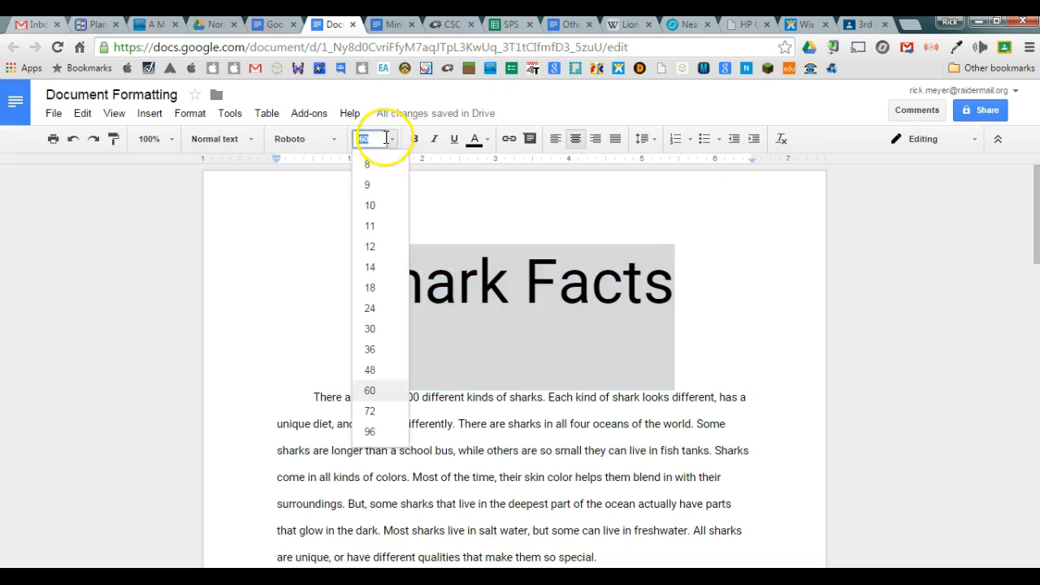
{"action": "left_click", "coordinate": [370, 288]}
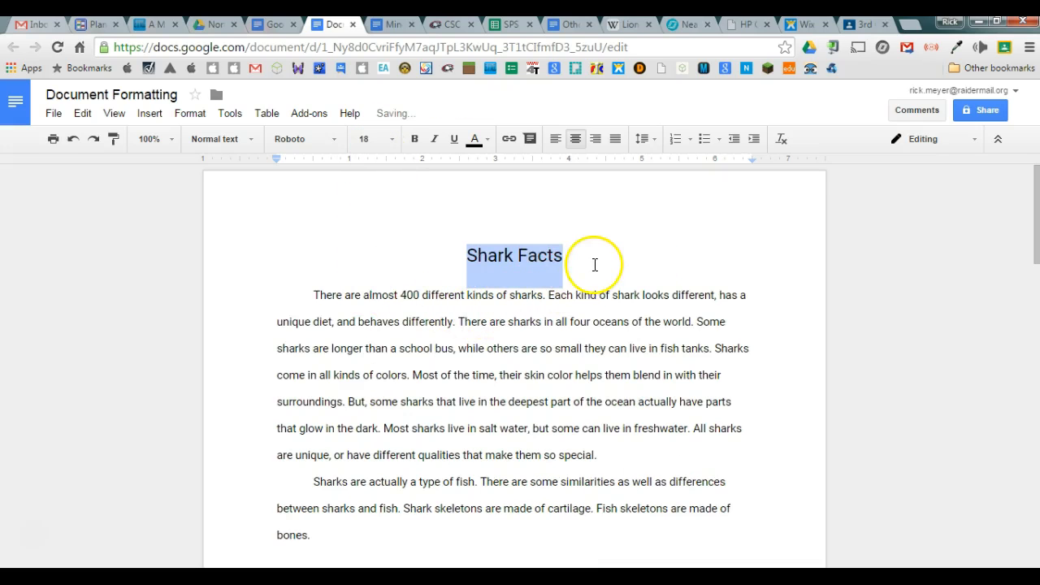
Set the Shark Facts title's font size to 18 and make it bold
{"action": "left_click", "coordinate": [379, 141]}
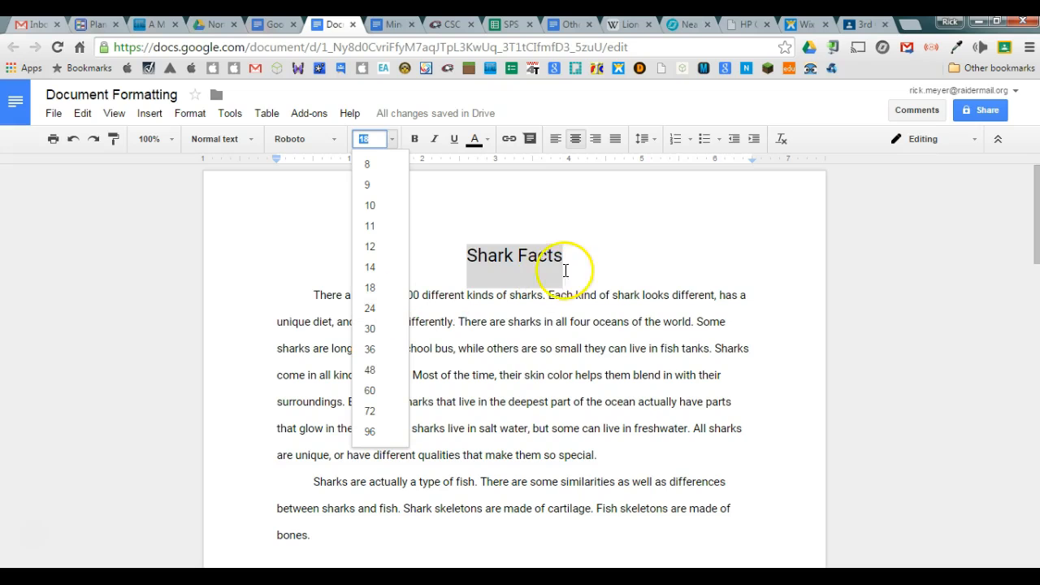
{"action": "left_click", "coordinate": [379, 289]}
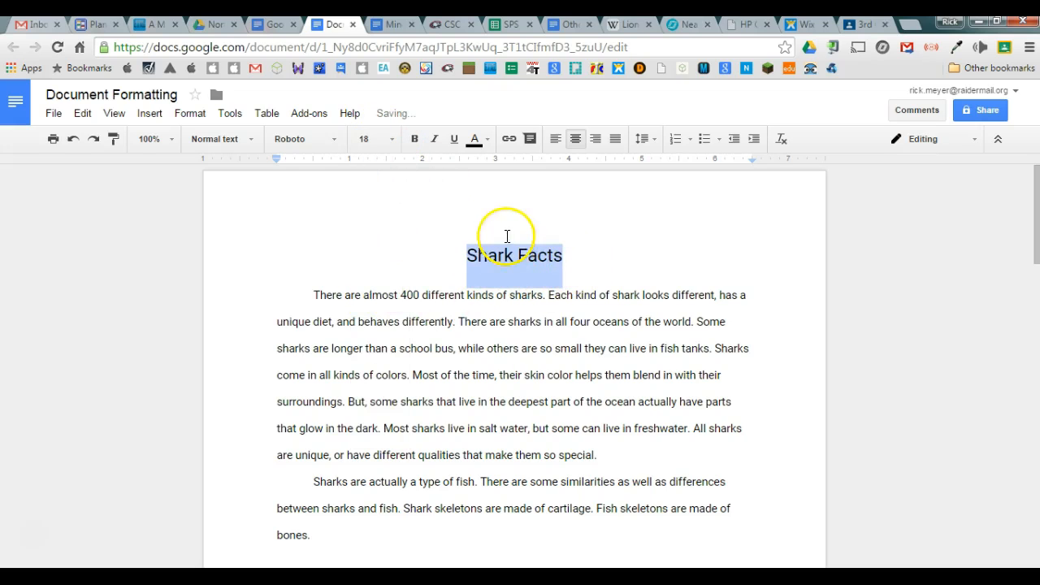
{"action": "left_click", "coordinate": [415, 142]}
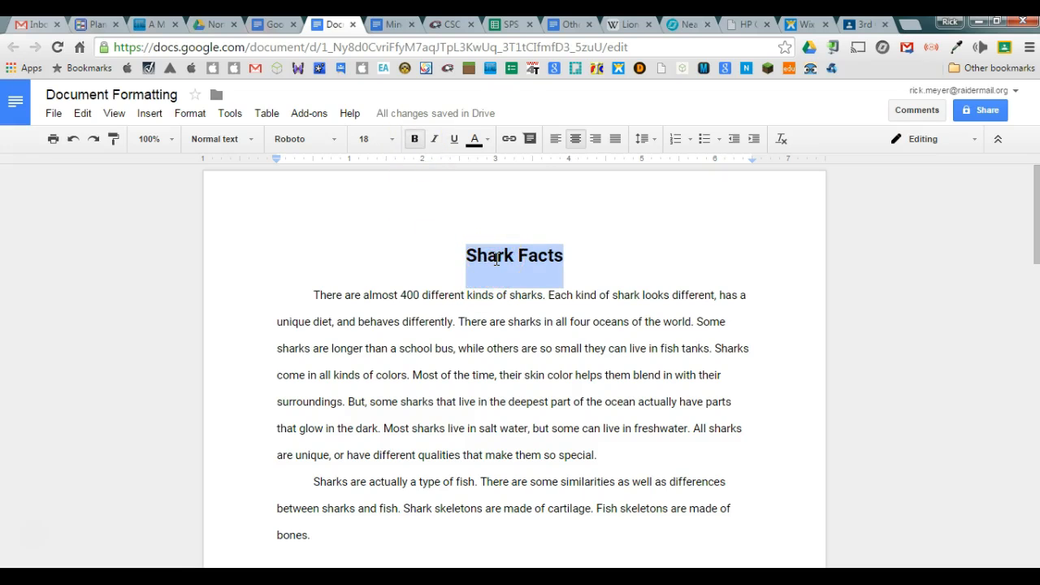
{"action": "left_click", "coordinate": [581, 259]}
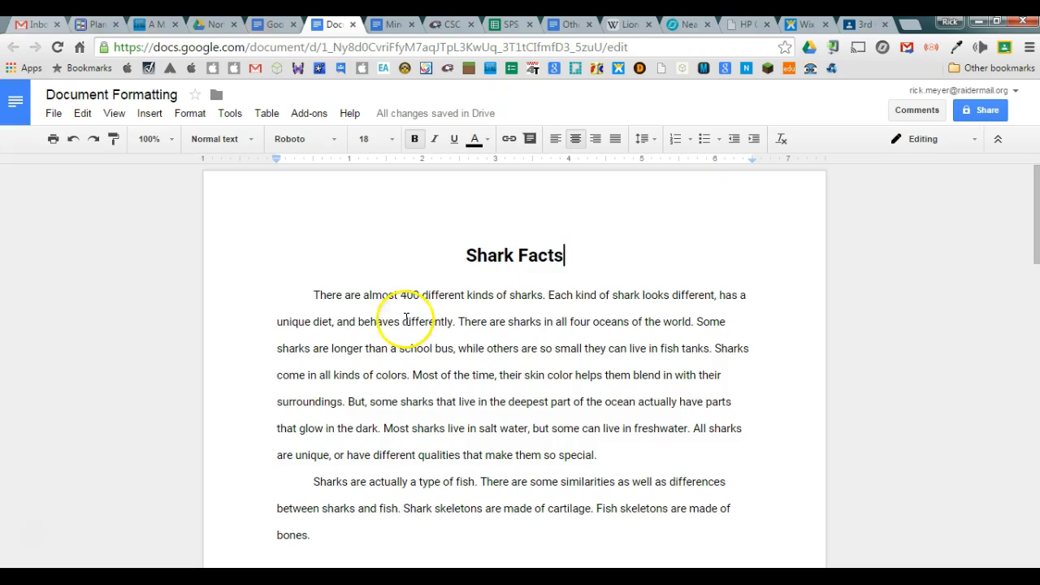
Check the remaining Thrive objective and copy the two sentences about sharks' eating habits from the document's end to below the Shark Facts passage
{"action": "left_click", "coordinate": [35, 534]}
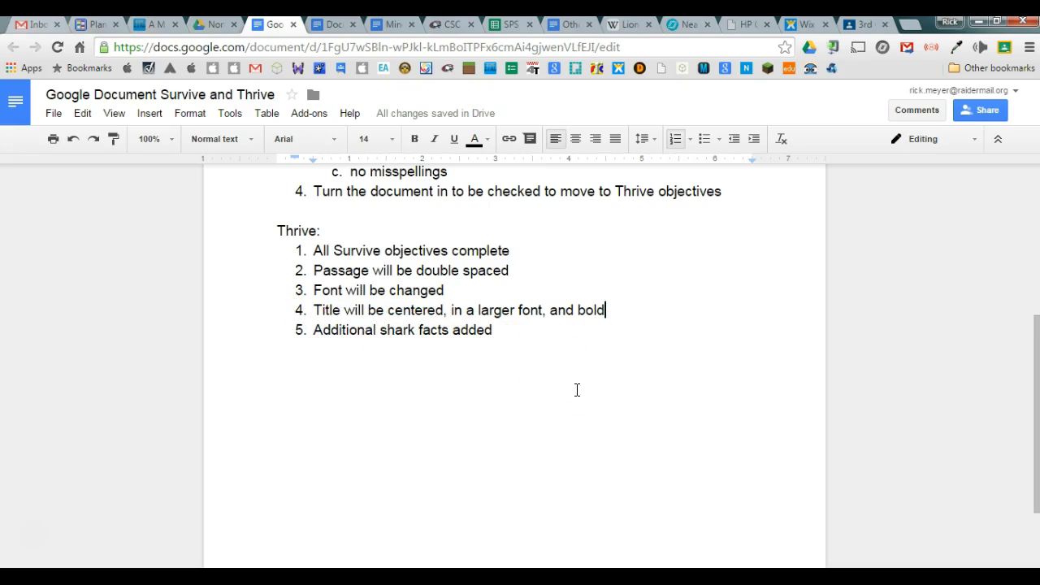
{"action": "left_click", "coordinate": [335, 25]}
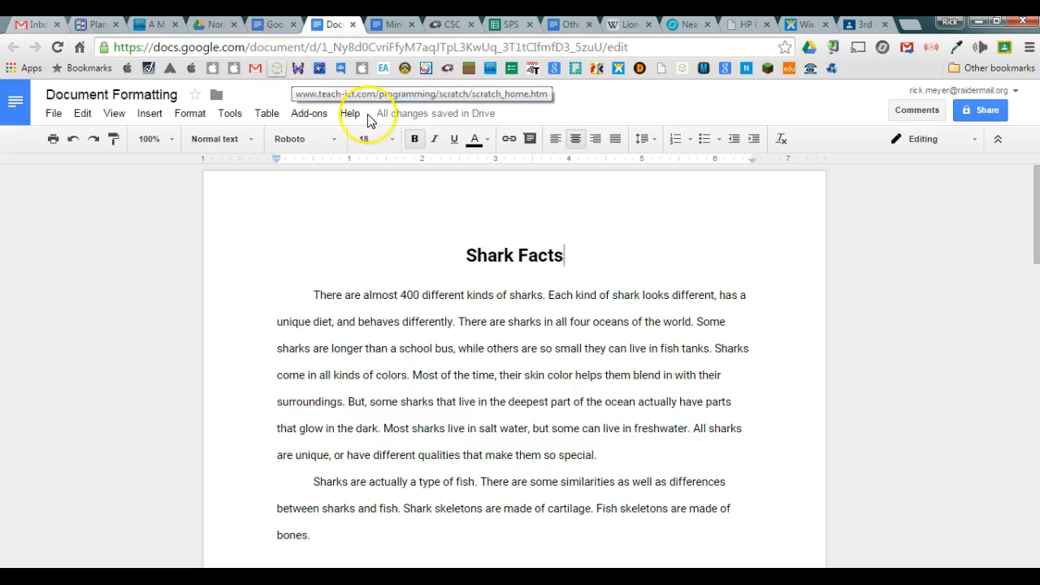
{"action": "scroll", "coordinate": [436, 405], "scroll_direction": "down", "scroll_amount": 5}
{"action": "scroll", "coordinate": [436, 405], "scroll_direction": "down", "scroll_amount": 6}
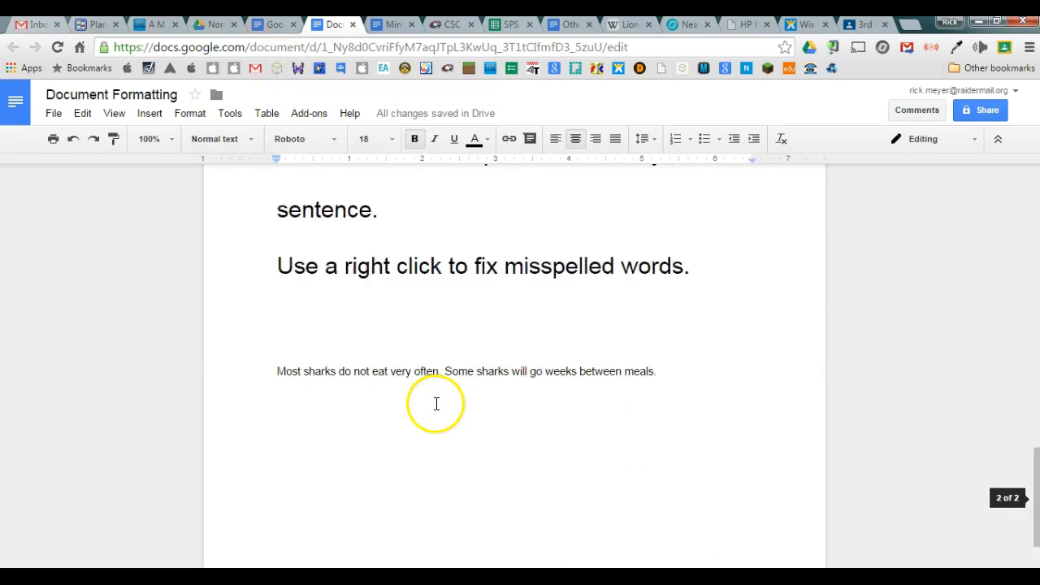
{"action": "left_click_drag", "start_coordinate": [660, 295], "coordinate": [278, 296]}
{"action": "key", "text": "ctrl+c"}
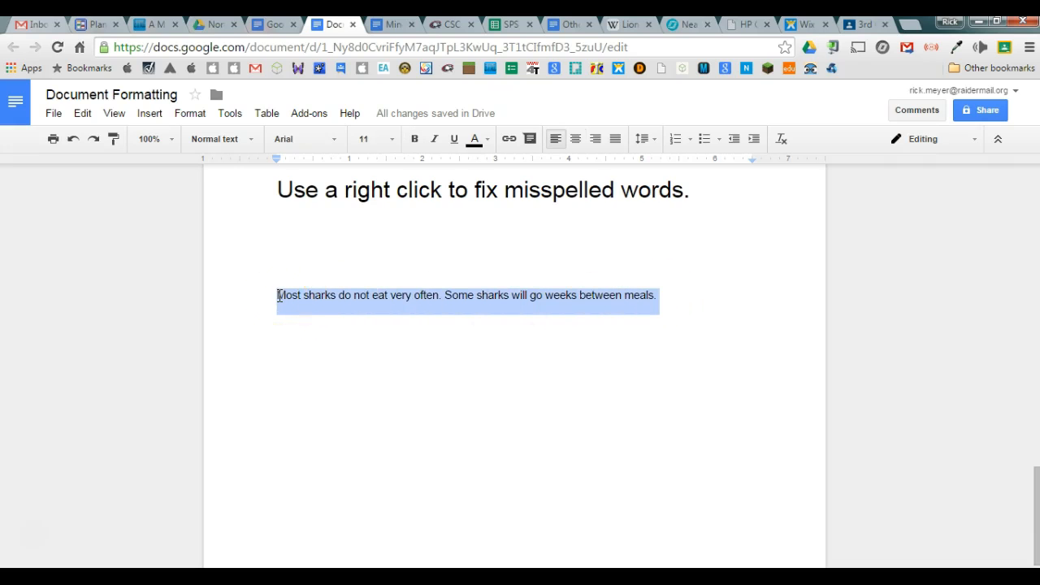
{"action": "scroll", "coordinate": [278, 296], "scroll_direction": "up", "scroll_amount": 8}
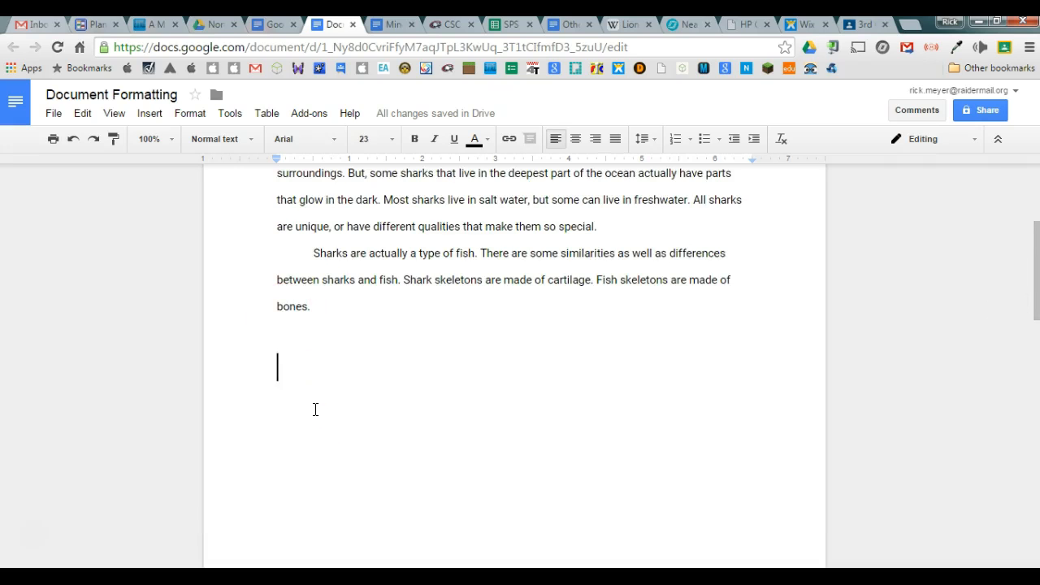
{"action": "key", "text": "ctrl+v"}
{"action": "left_click", "coordinate": [404, 412]}
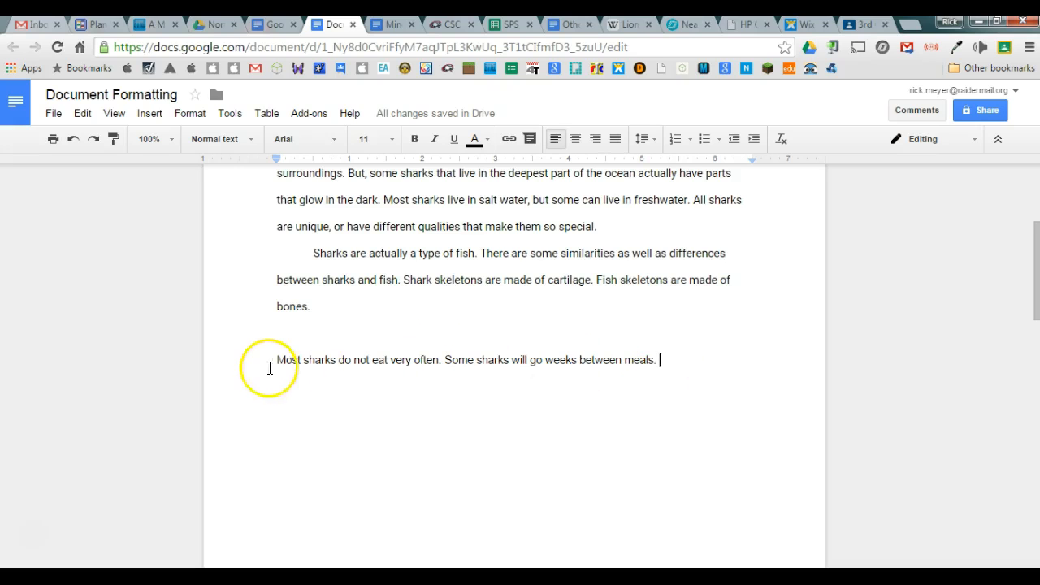
Insert "Most sharks do not eat very often. Some sharks will go weeks between meals." after the freshwater sentence in the first paragraph
{"action": "scroll", "coordinate": [499, 369], "scroll_direction": "up", "scroll_amount": 1}
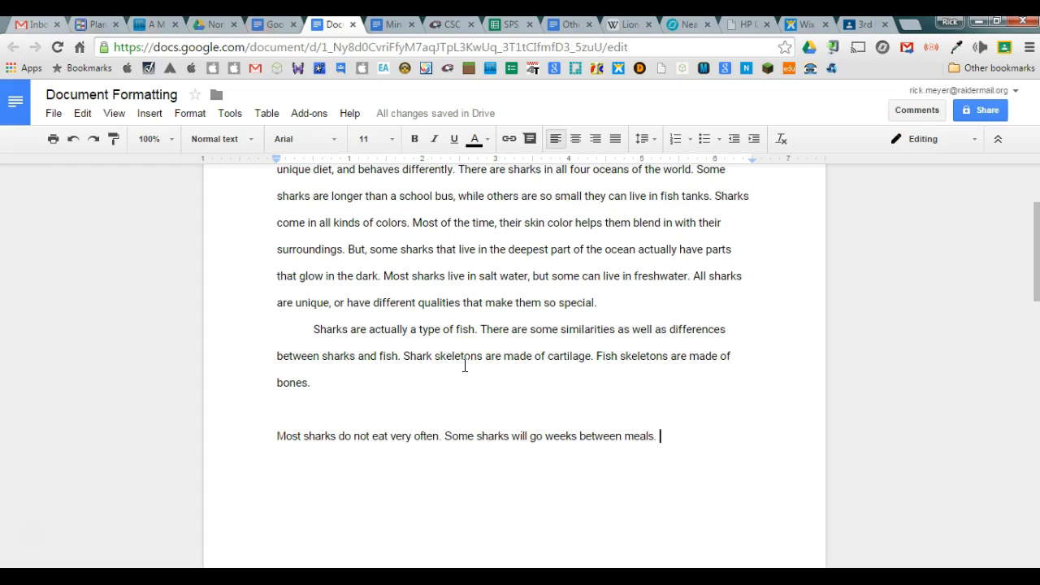
{"action": "left_click", "coordinate": [690, 277]}
{"action": "type", "text": "Mos"}
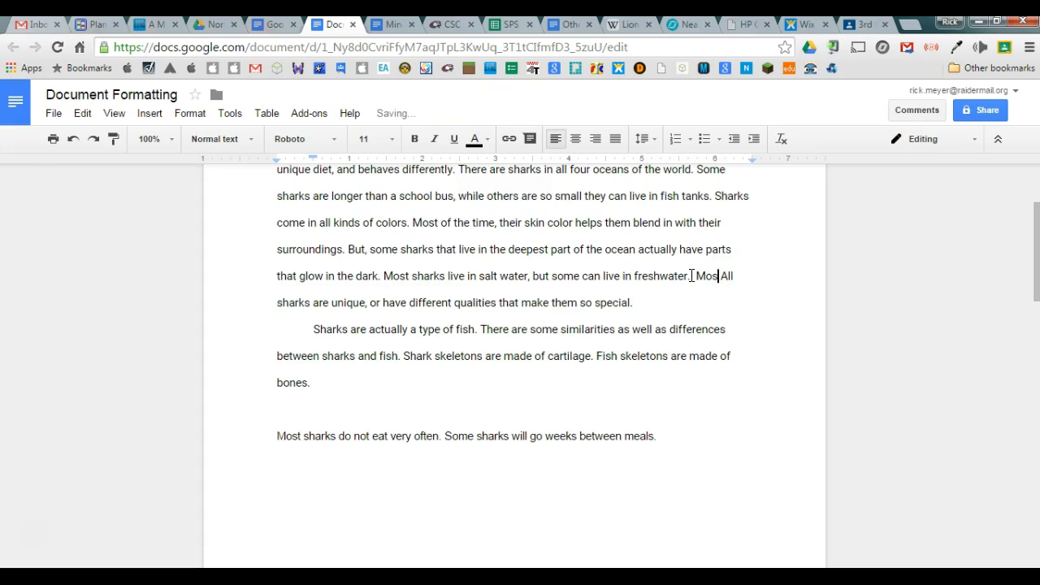
{"action": "type", "text": "t sharks"}
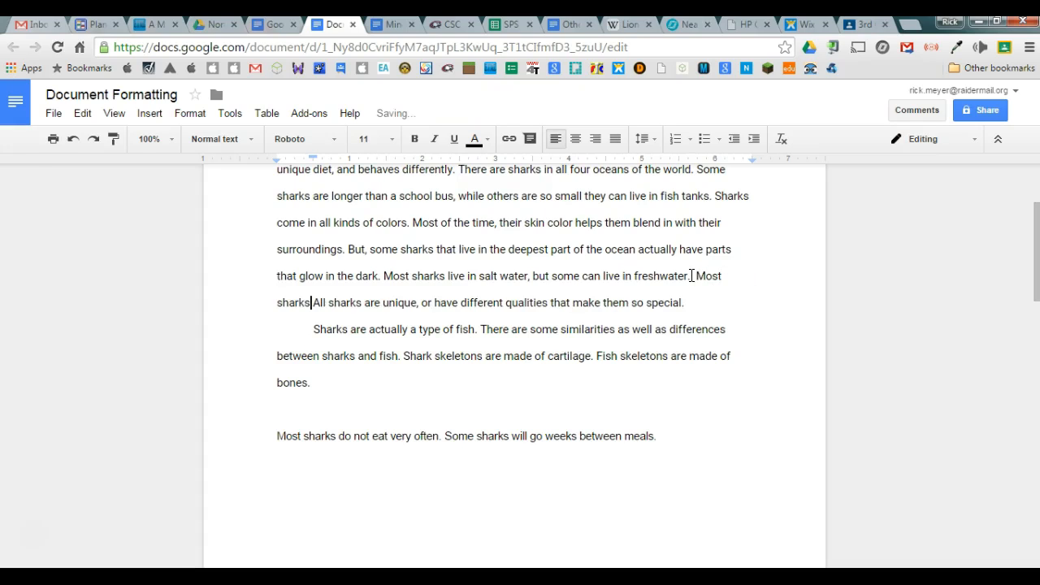
{"action": "type", "text": " do not"}
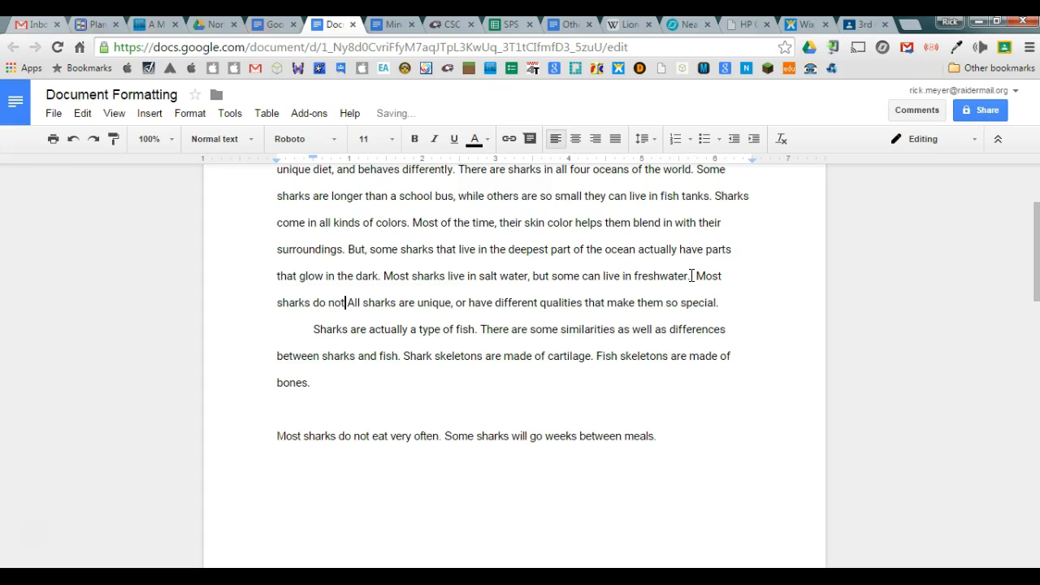
{"action": "type", "text": " eat "}
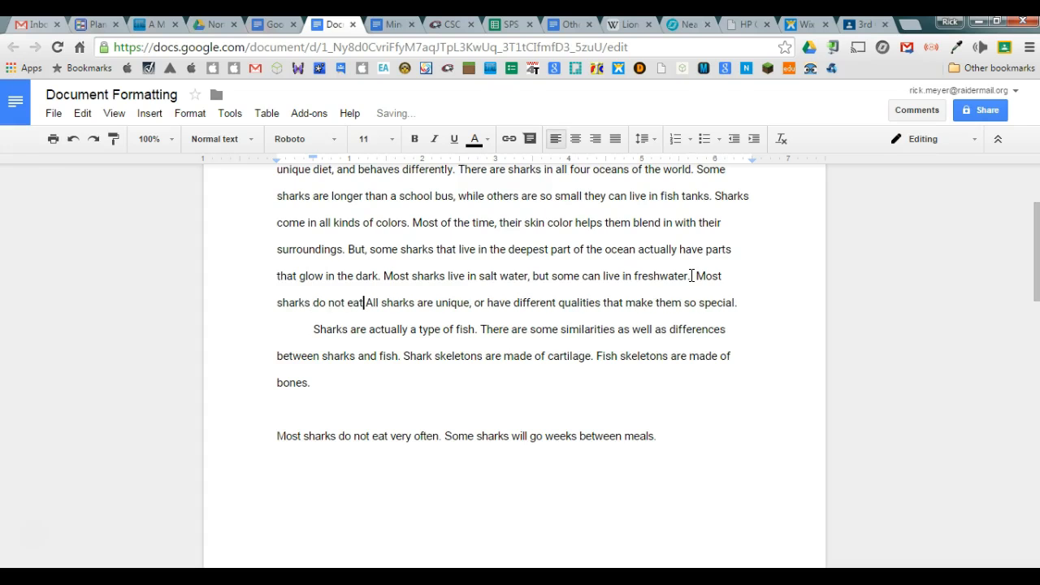
{"action": "type", "text": "very "}
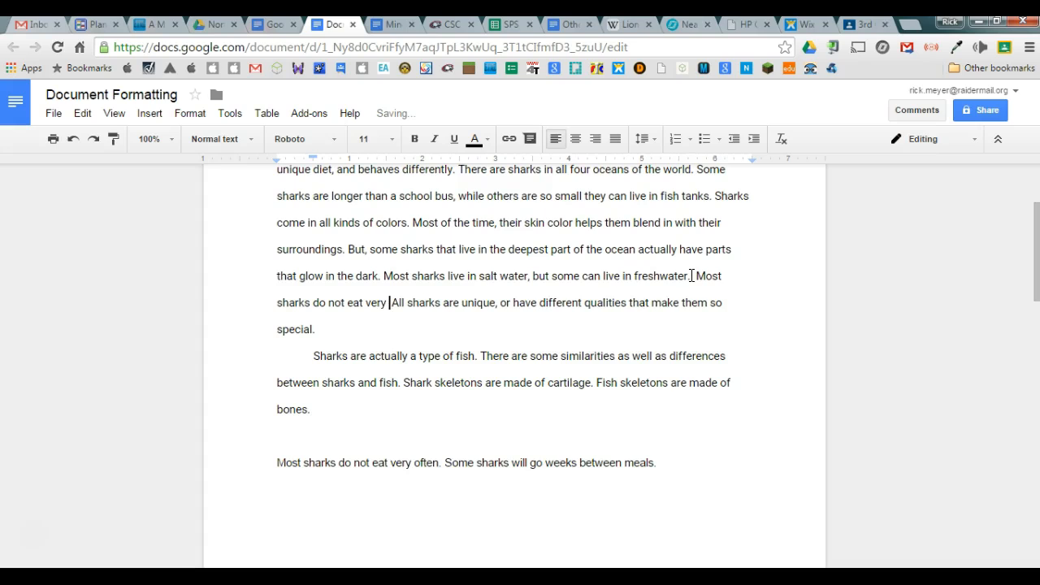
{"action": "type", "text": "often"}
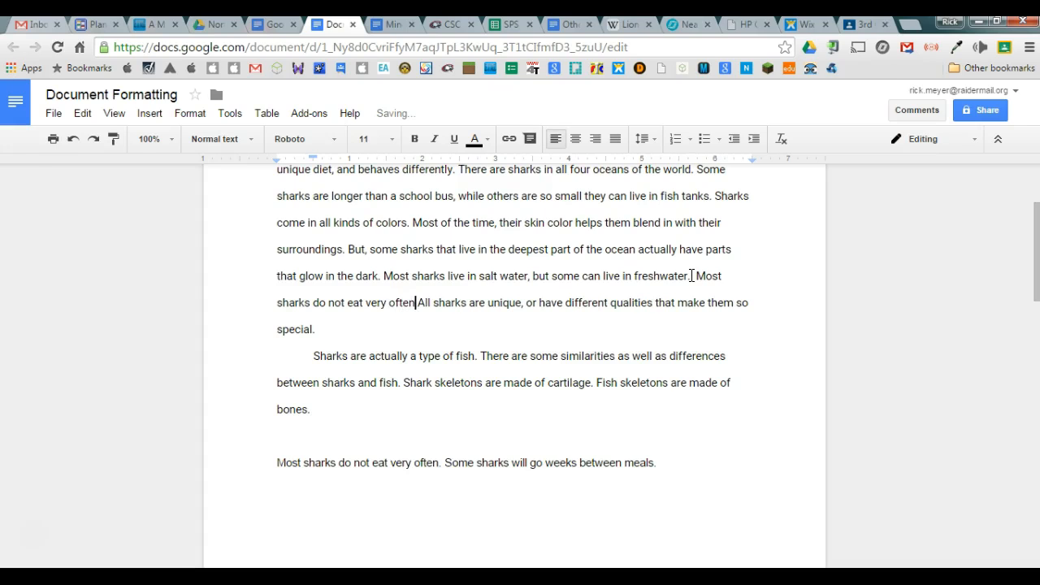
{"action": "type", "text": ".  Some"}
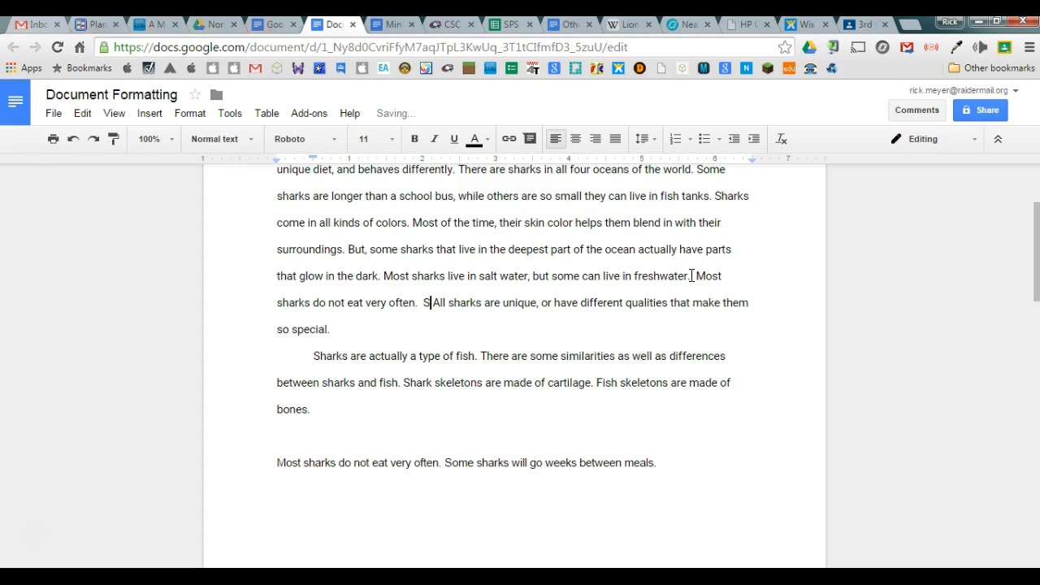
{"action": "type", "text": " sharks"}
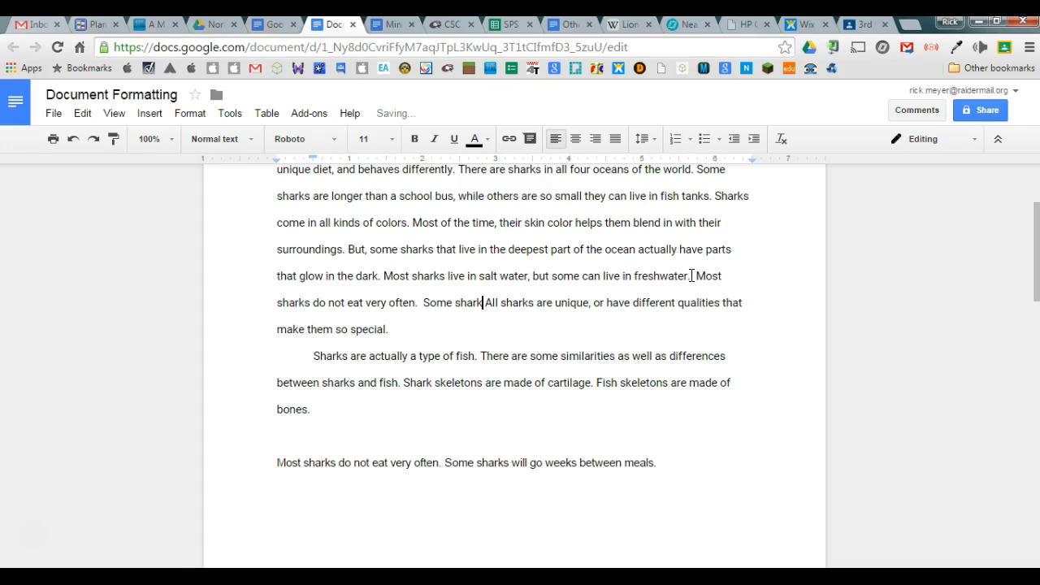
{"action": "type", "text": " will go "}
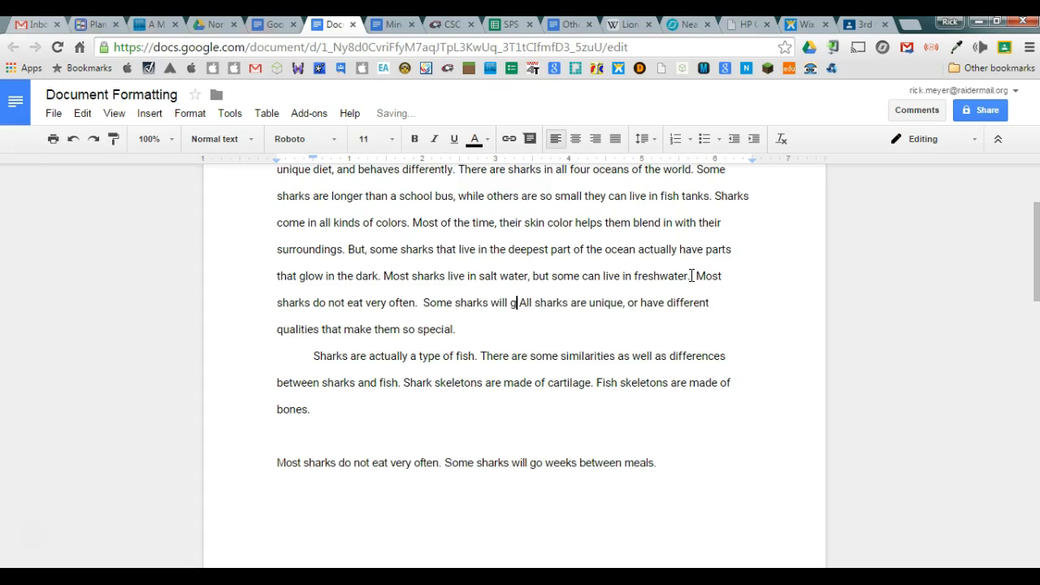
{"action": "type", "text": "weeks "}
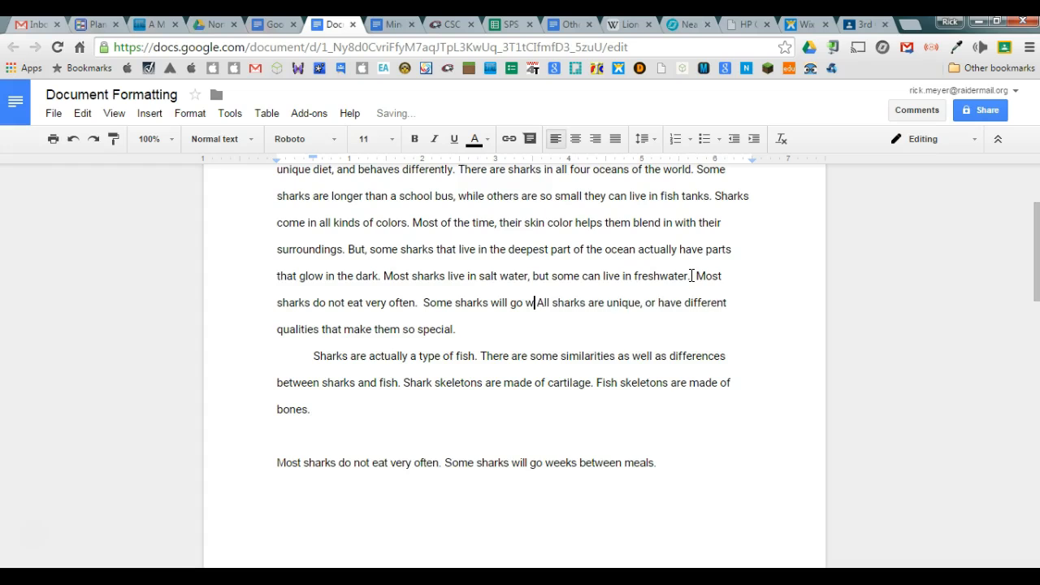
{"action": "type", "text": "between meals."}
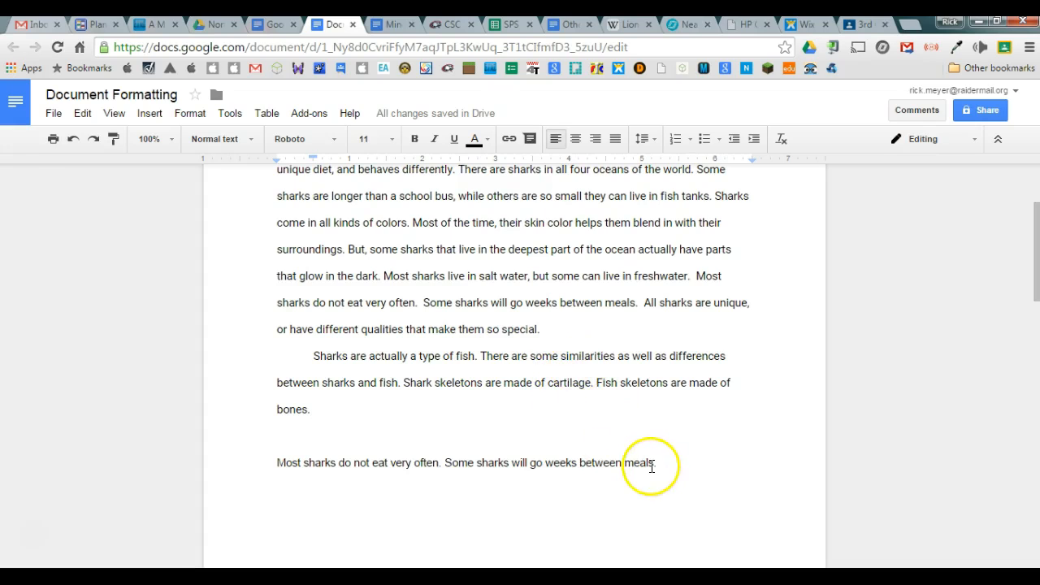
Delete the leftover copy of the two sentences about sharks' eating habits below the Shark Facts passage
{"action": "left_click_drag", "start_coordinate": [657, 463], "coordinate": [277, 465]}
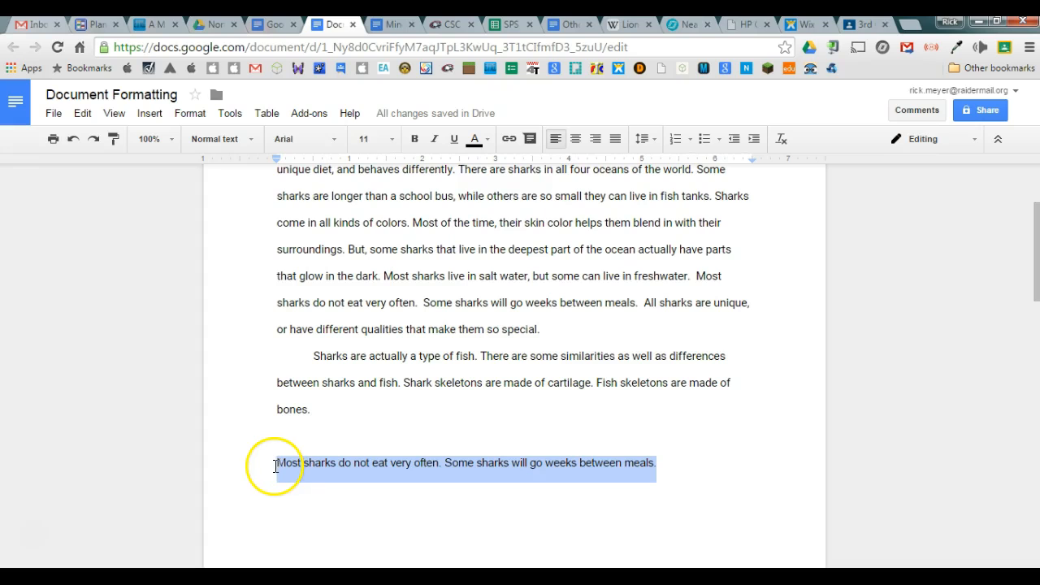
{"action": "key", "text": "BackSpace"}
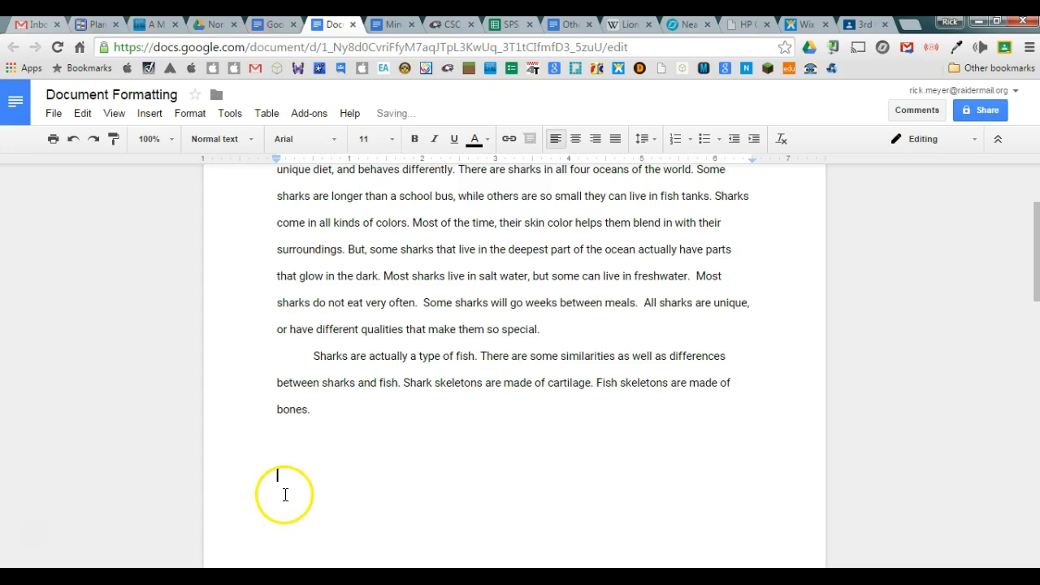
{"action": "scroll", "coordinate": [386, 439], "scroll_direction": "up", "scroll_amount": 3}
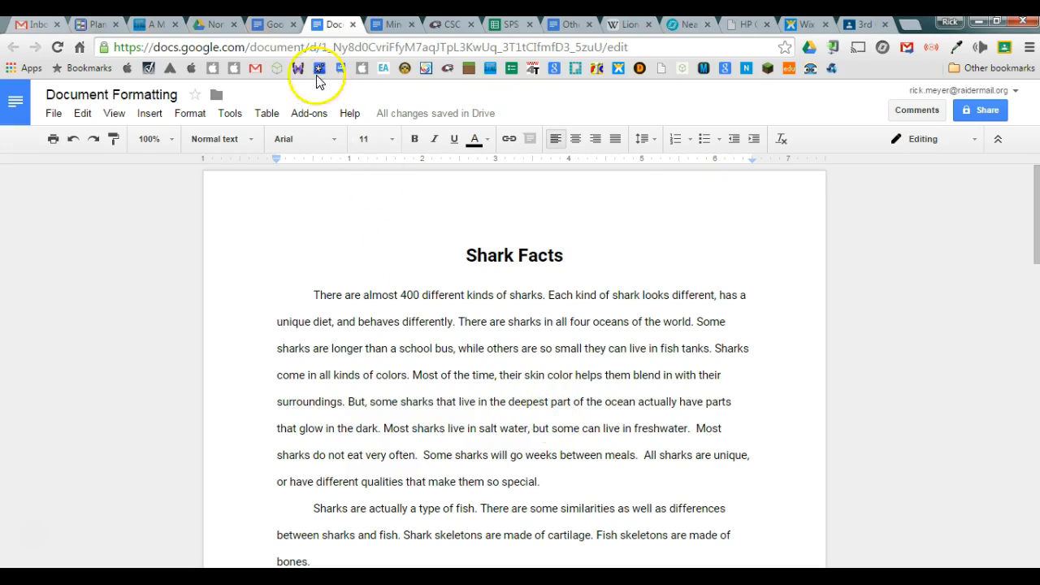
Review the Survive and Thrive objectives in the Google Document Survive and Thrive document and compare them with the finished Shark Facts passage
{"action": "left_click", "coordinate": [272, 24]}
{"action": "scroll", "coordinate": [431, 361], "scroll_direction": "up", "scroll_amount": 3}
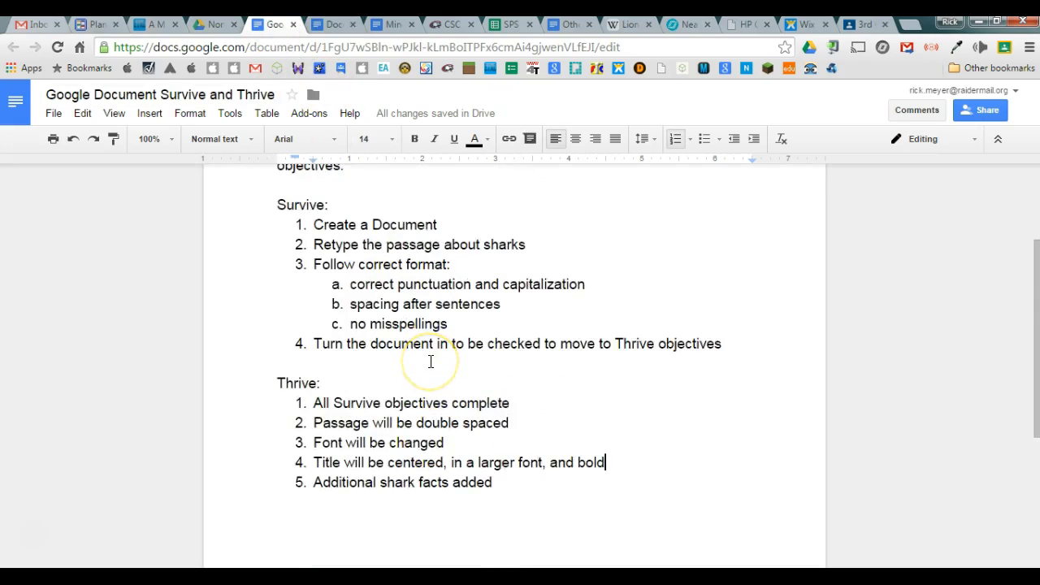
{"action": "scroll", "coordinate": [431, 362], "scroll_direction": "up", "scroll_amount": 2}
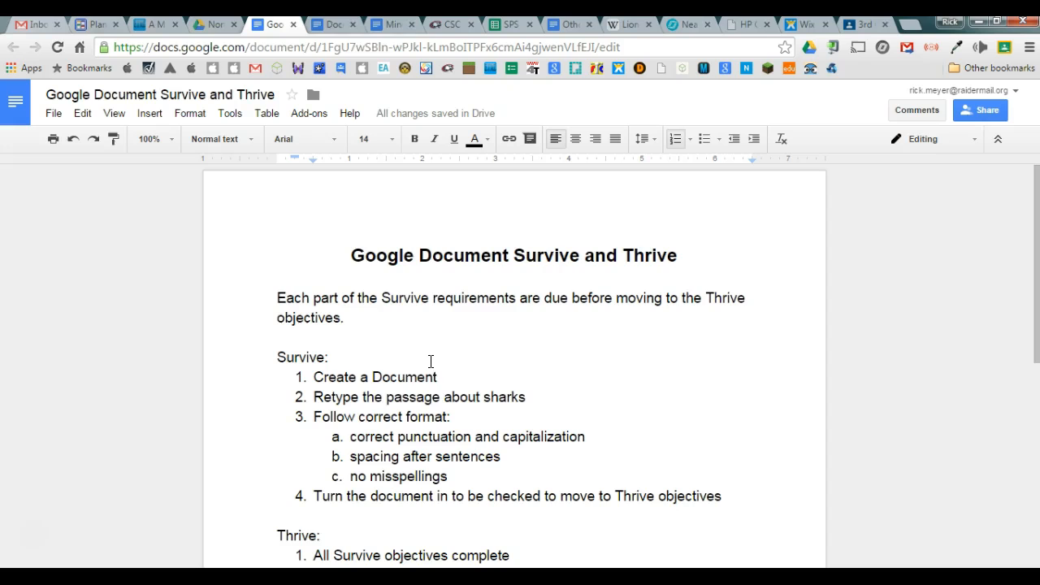
{"action": "left_click", "coordinate": [334, 29]}
{"action": "scroll", "coordinate": [545, 374], "scroll_direction": "down", "scroll_amount": 3}
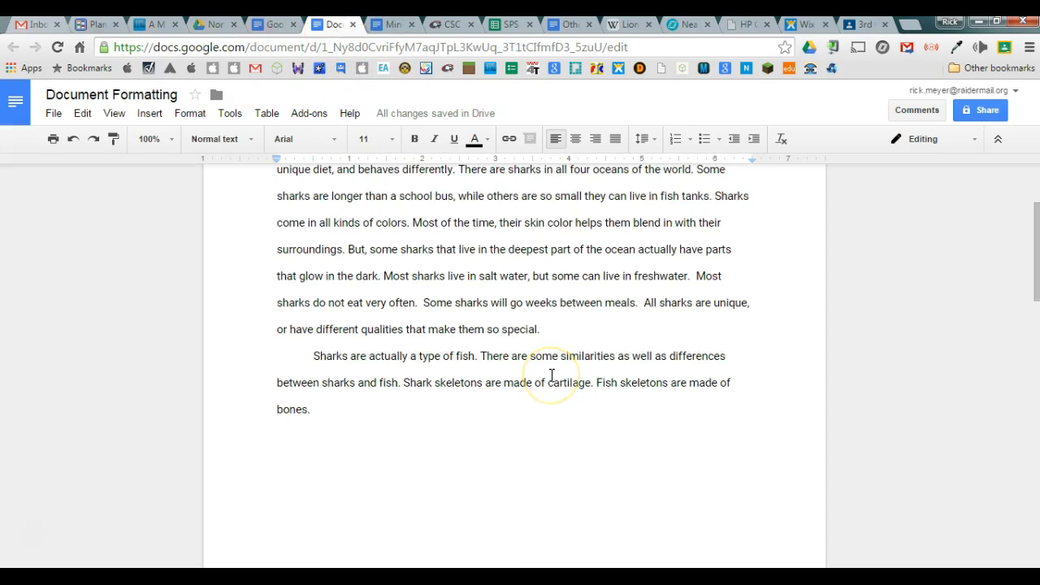